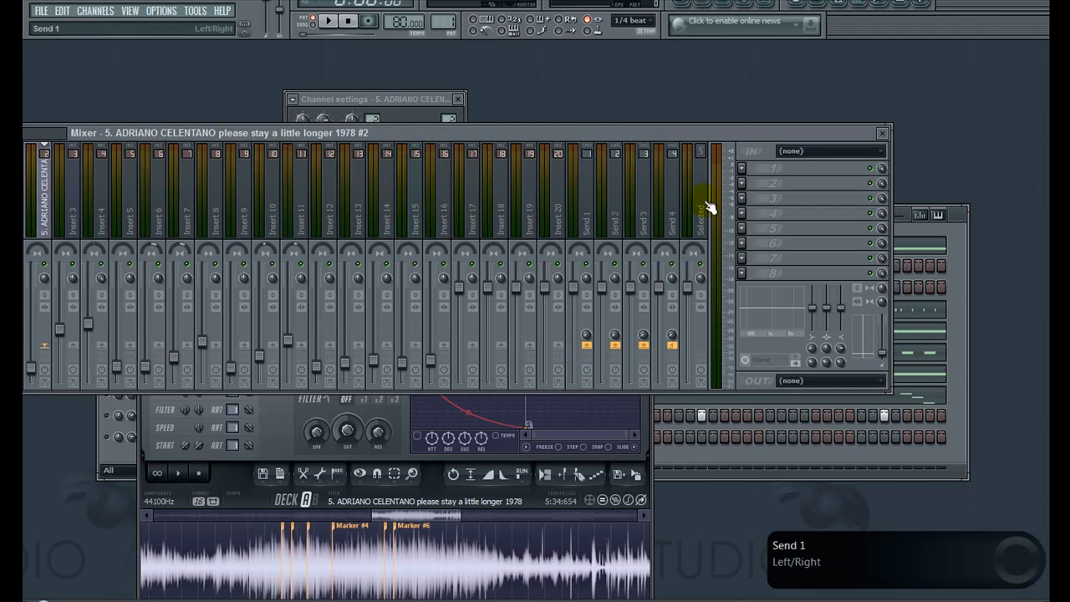
Insert Fruity Parametric EQ 2 in the first effect slot of mixer track 2 and make band 7 a low-pass just below 500 Hz.
click(743, 169)
click(885, 491)
drag(317, 254, 188, 317)
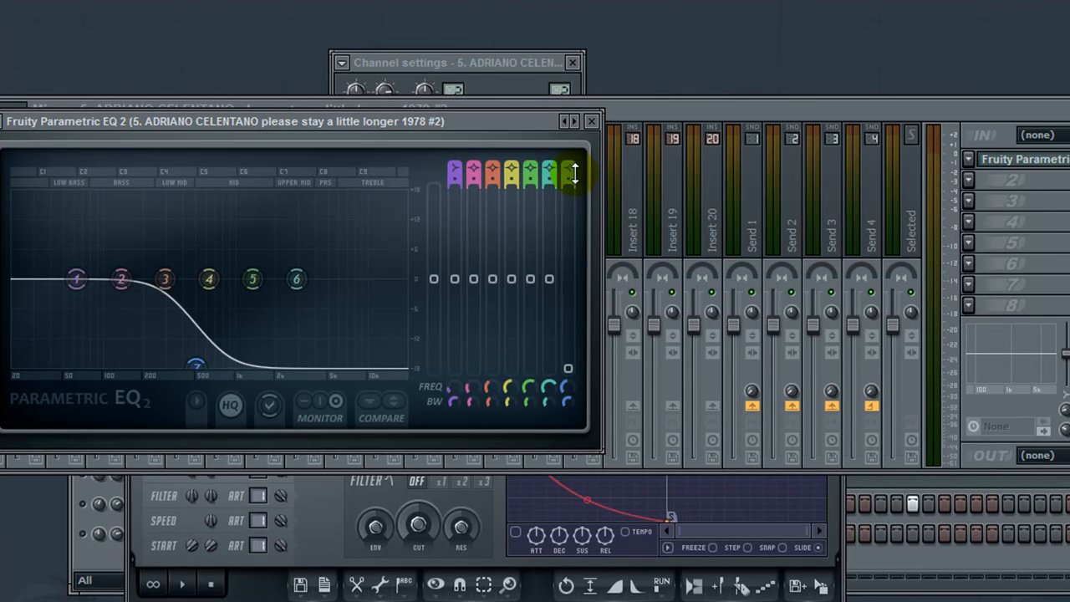
drag(456, 176, 455, 185)
drag(570, 174, 577, 192)
click(591, 122)
Add a second Fruity Parametric EQ 2 in slot 2 of the same mixer track with band 7 as a low-pass filter.
click(968, 179)
click(1068, 334)
mouse_move(623, 217)
mouse_down()
mouse_move(623, 246)
mouse_move(623, 205)
mouse_up()
drag(389, 327, 294, 326)
Copy the original sample channel's notes into its duplicate and play the duplicate with the original muted.
key(F6)
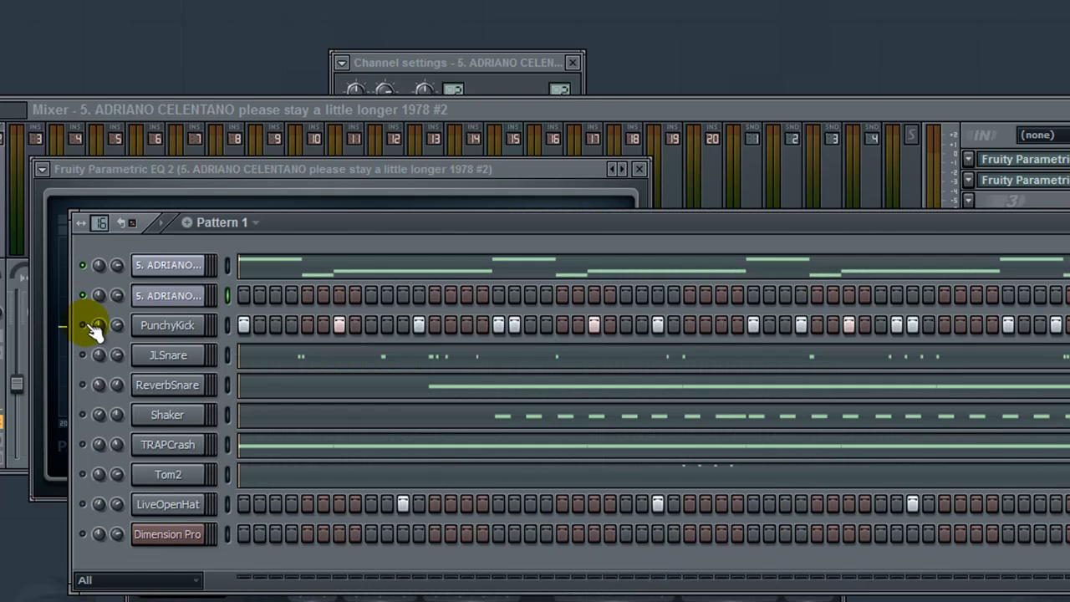
click(82, 295)
drag(230, 269, 228, 305)
key(space)
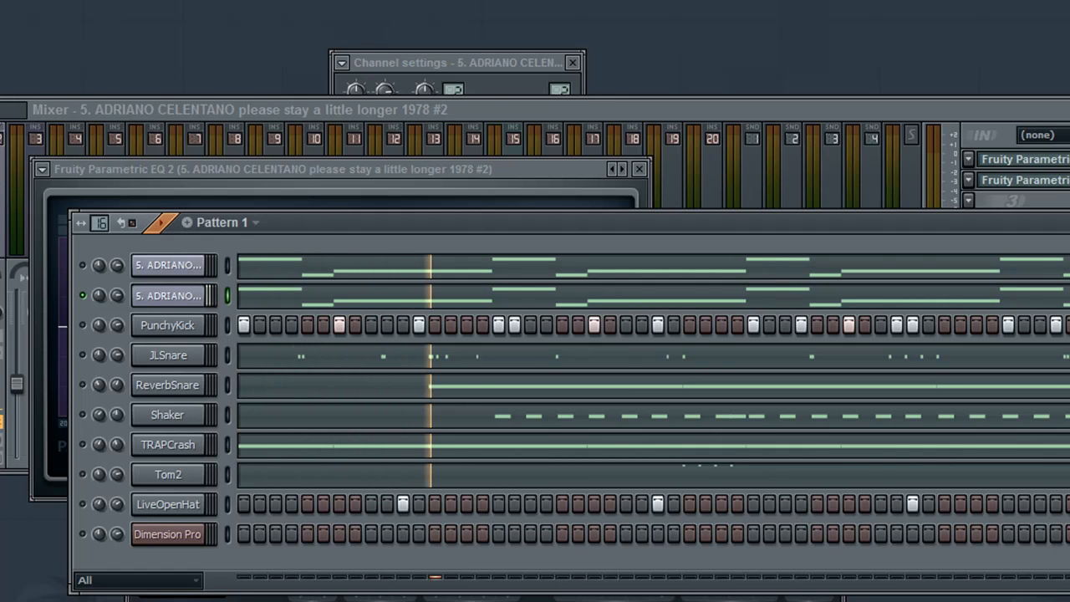
Narrow the mixer window and reposition it so the master, first inserts and effect slots all show.
click(432, 108)
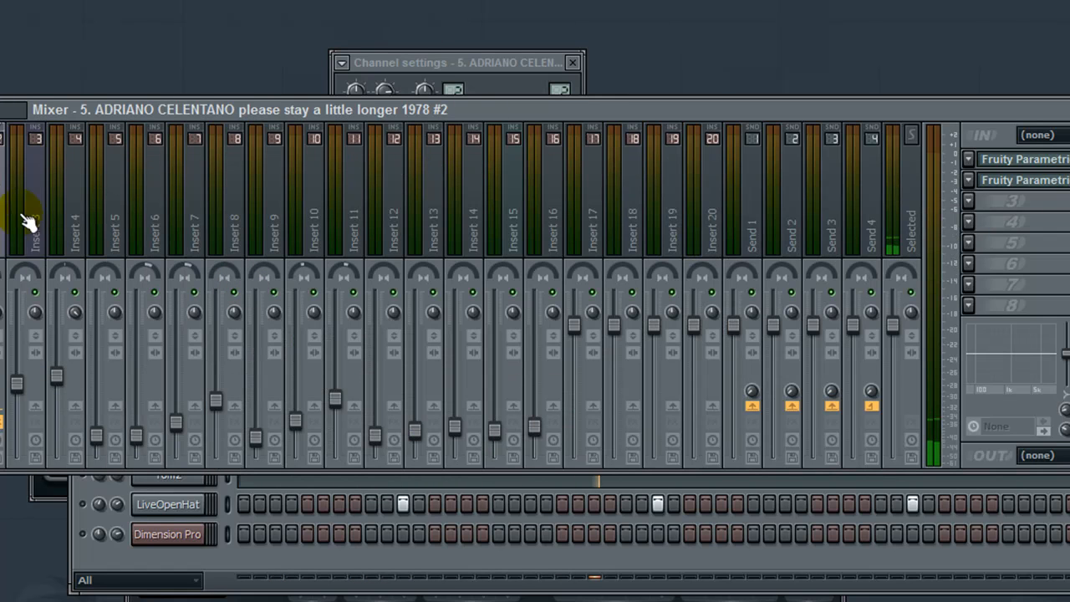
double_click(604, 109)
double_click(300, 116)
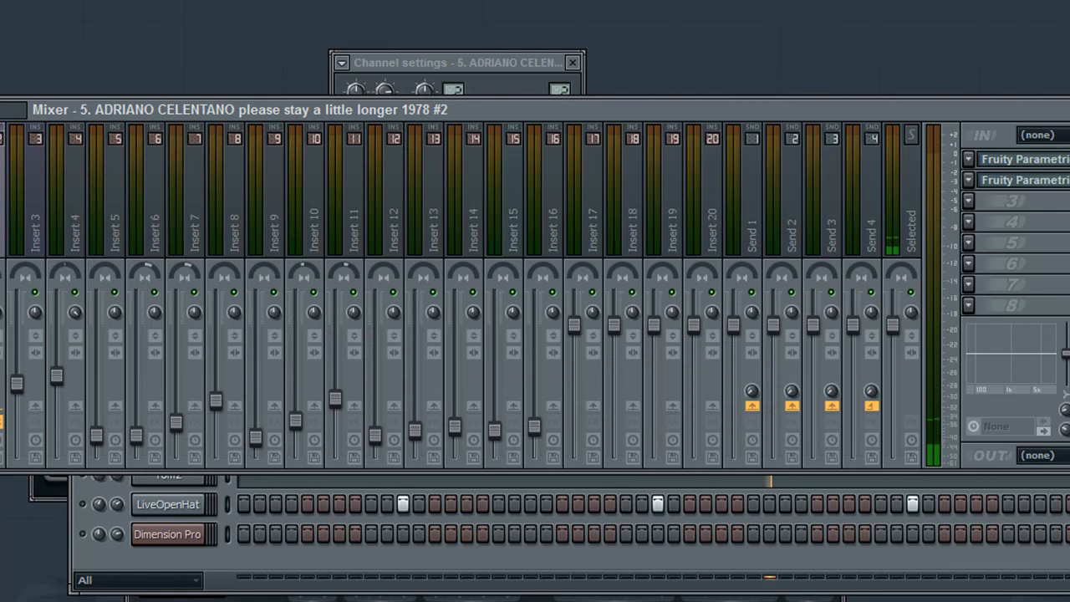
drag(1069, 459, 236, 196)
drag(550, 114, 896, 163)
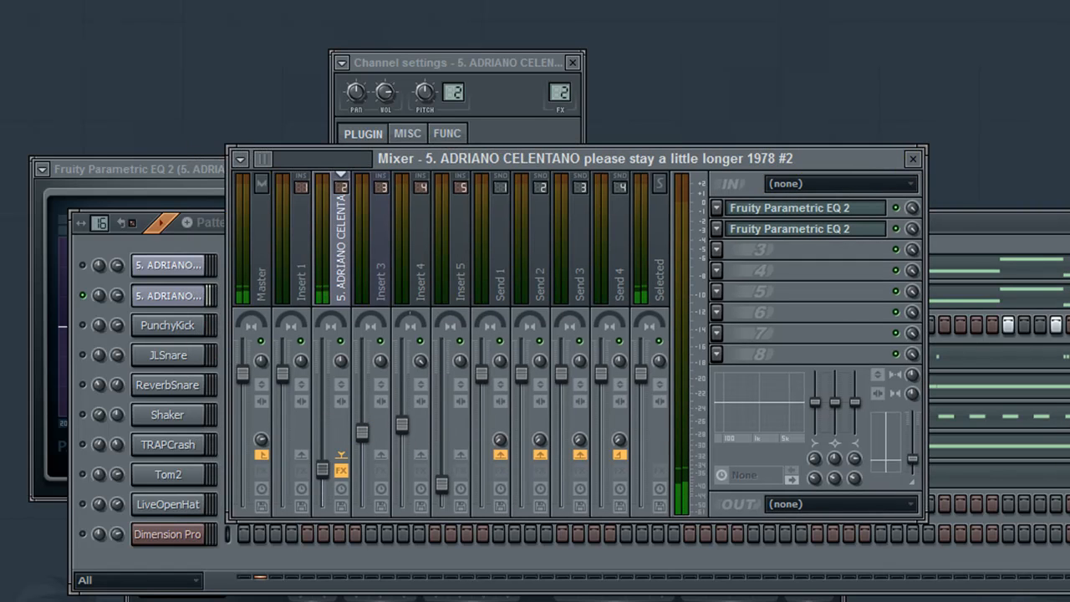
Raise the volume of the duplicate sample's mixer track 2 and reset it to the default level.
drag(323, 484, 323, 410)
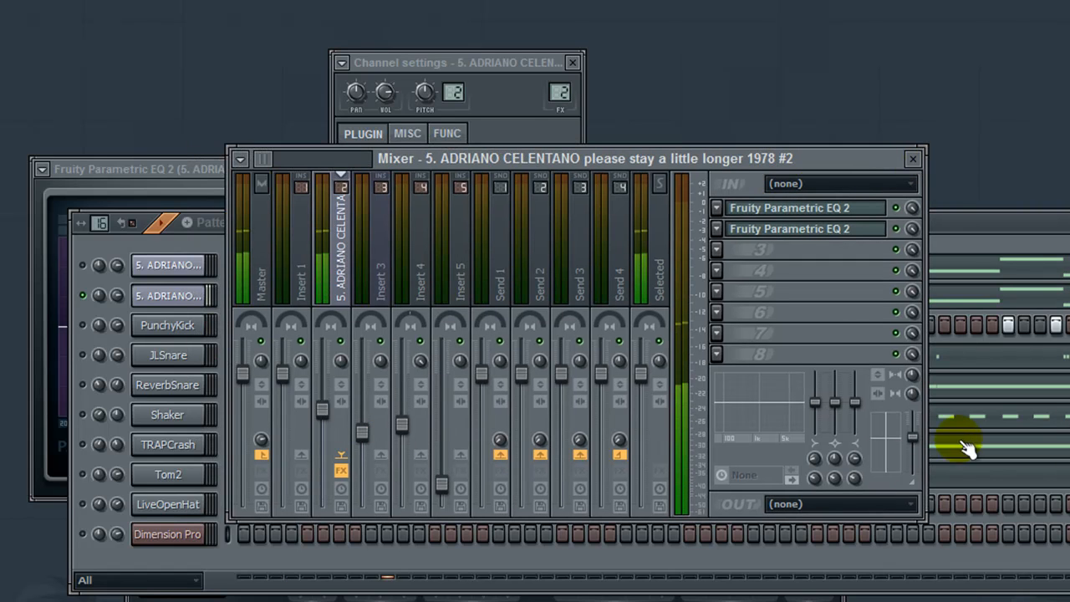
right_click(910, 437)
click(920, 448)
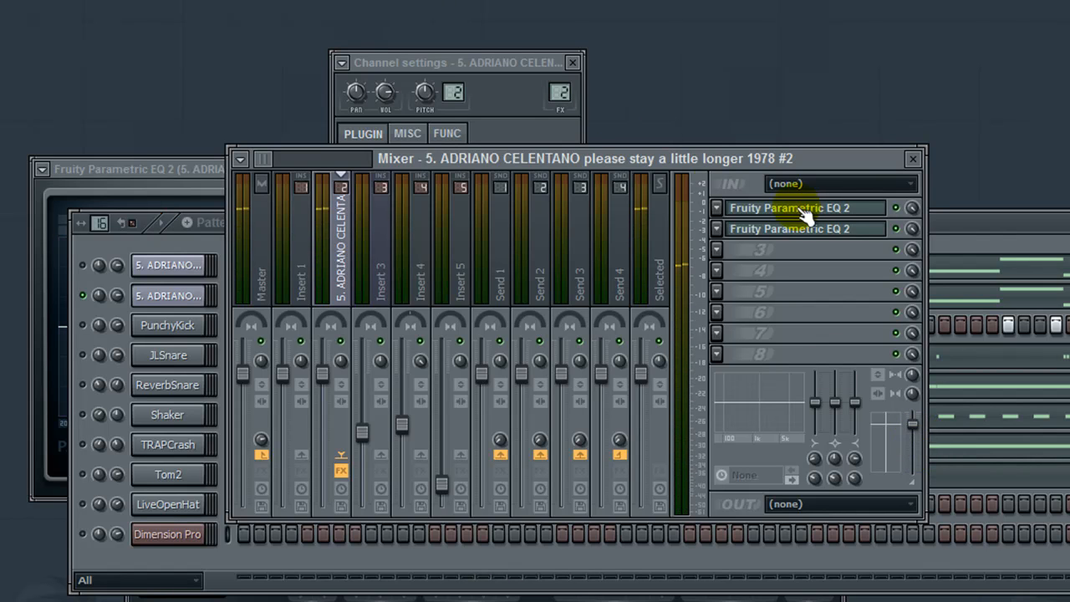
Lower the band 7 low-pass cutoff to about 393 Hz in the first EQ and lower it in the second EQ as well.
click(769, 206)
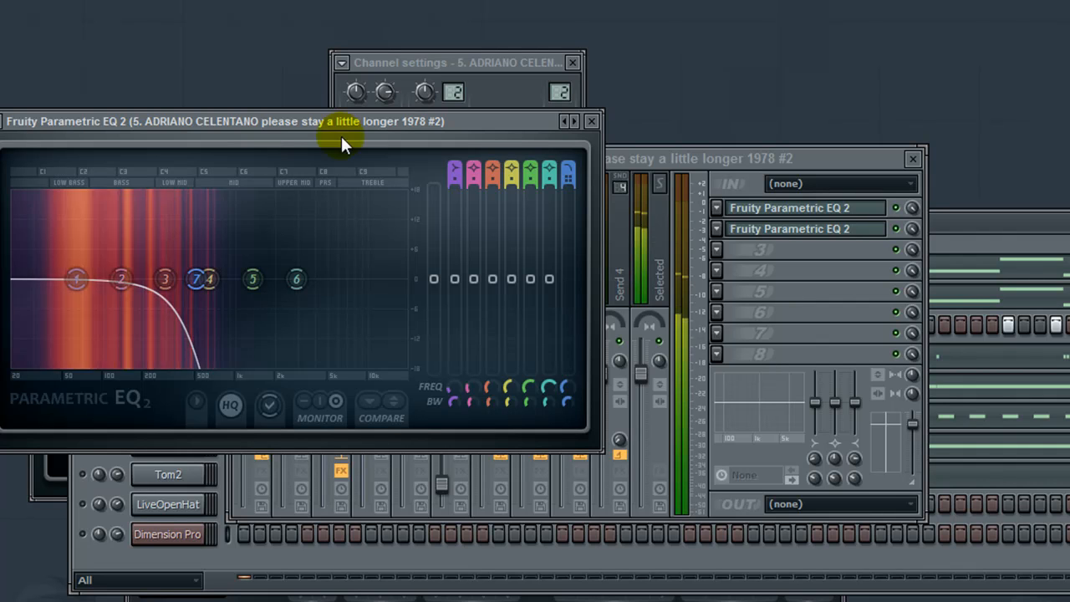
mouse_move(211, 303)
mouse_down()
mouse_move(221, 302)
mouse_move(195, 302)
mouse_up()
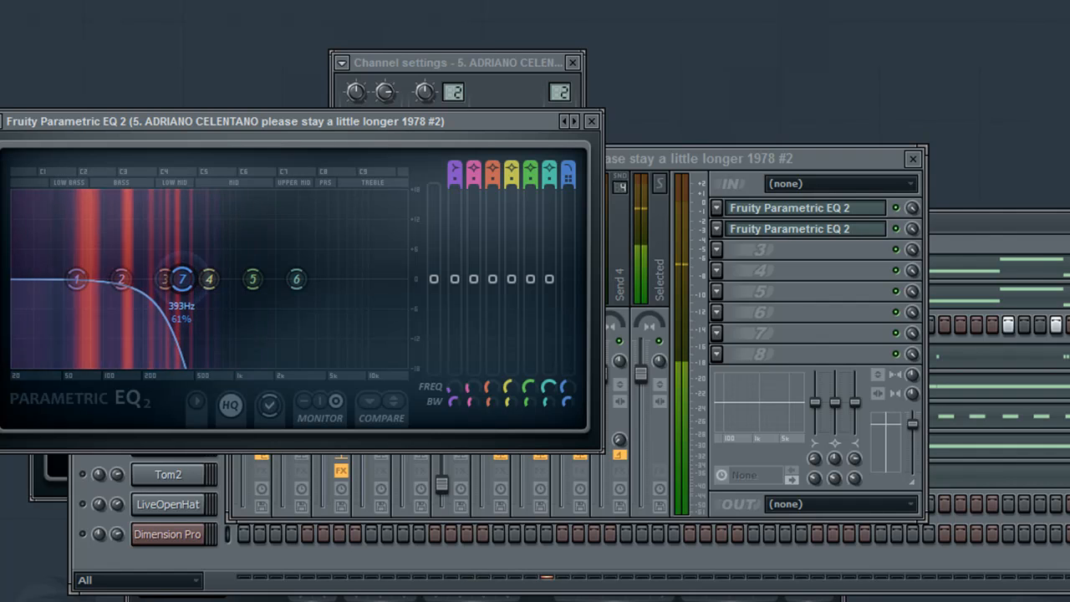
click(815, 229)
drag(296, 334, 252, 334)
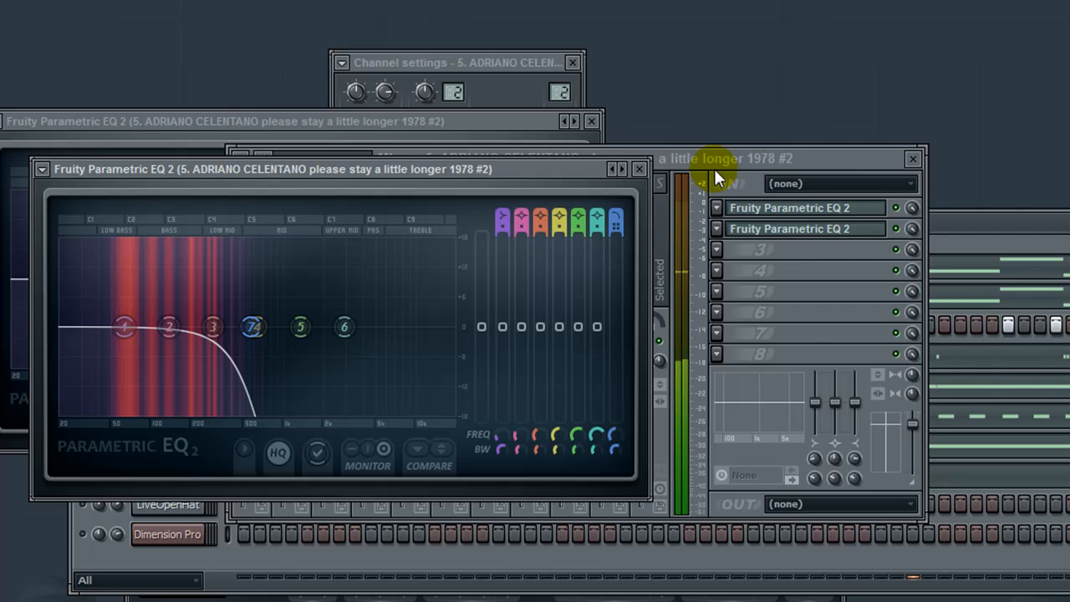
click(638, 169)
Add Fruity Multiband Compressor in slot 3 of mixer track 2 and load its Bright preset.
click(716, 249)
click(990, 516)
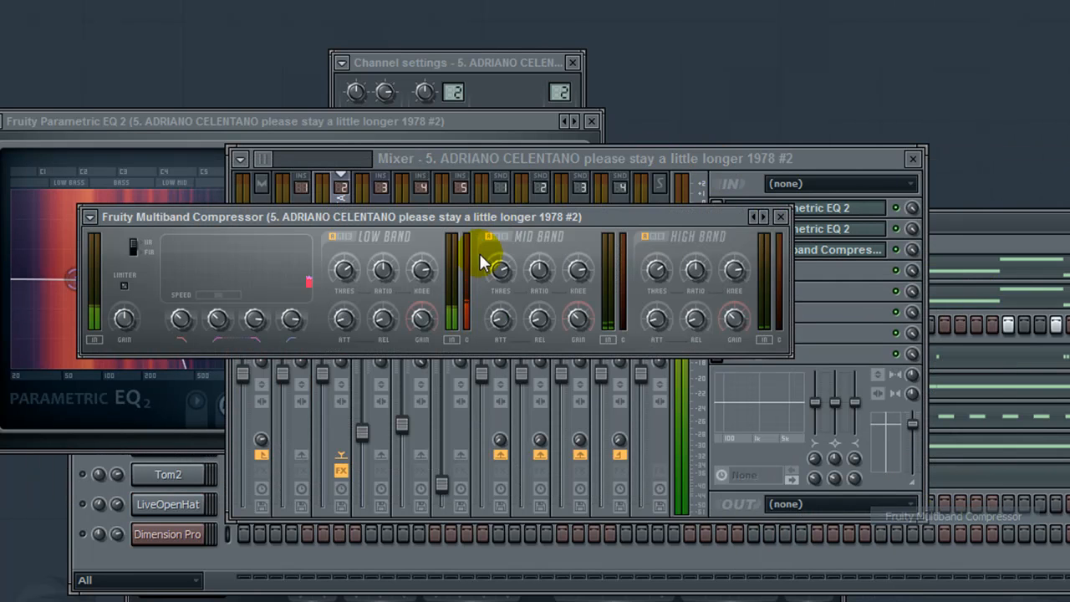
click(759, 219)
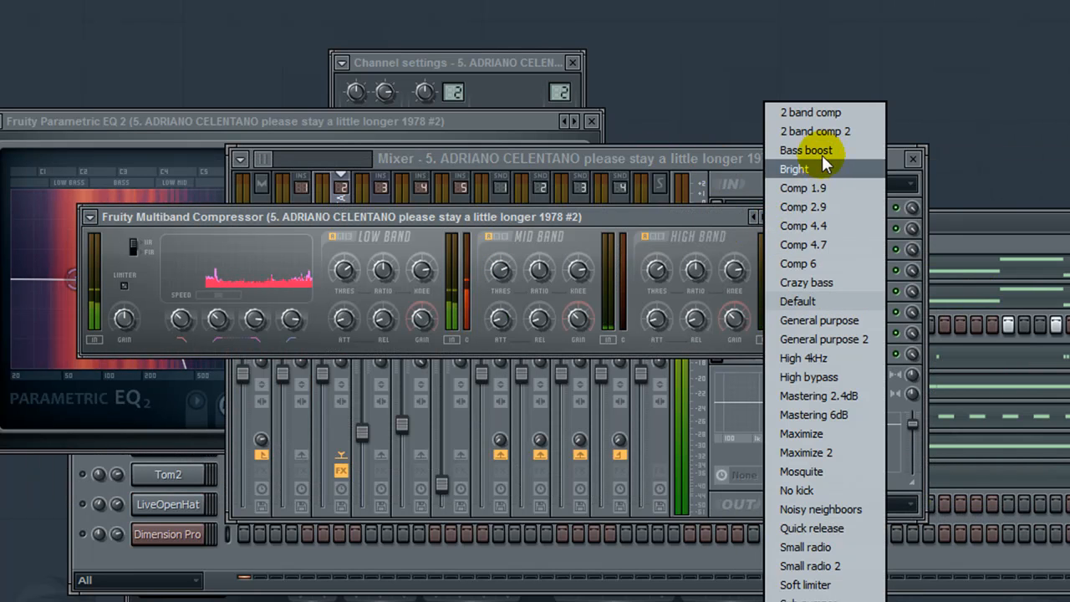
click(817, 169)
click(782, 217)
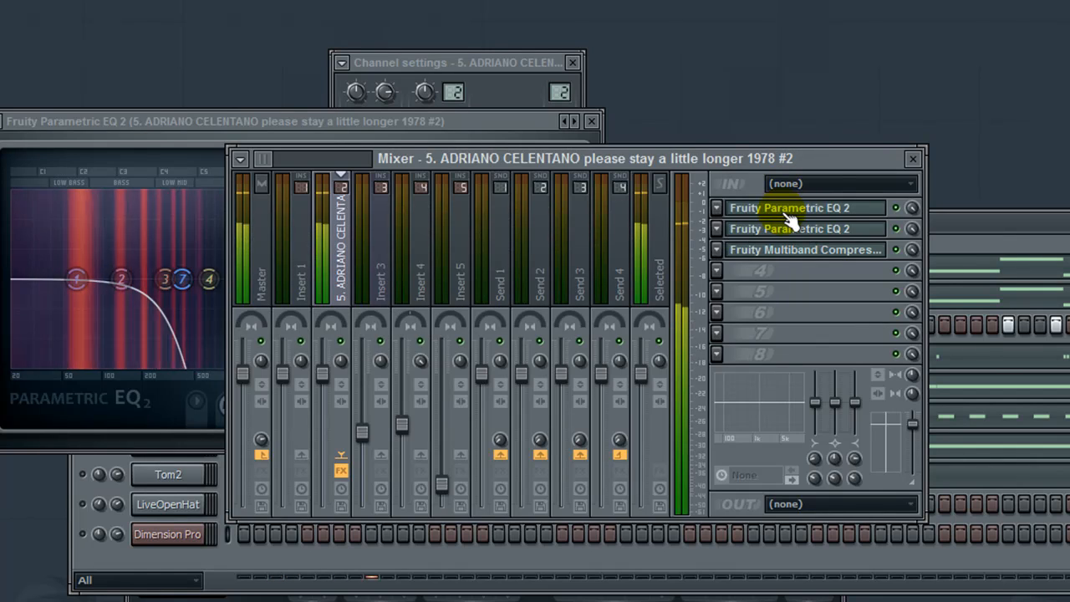
Close the mixer, equalizer and channel settings windows and stop playback.
click(912, 159)
click(592, 120)
click(573, 63)
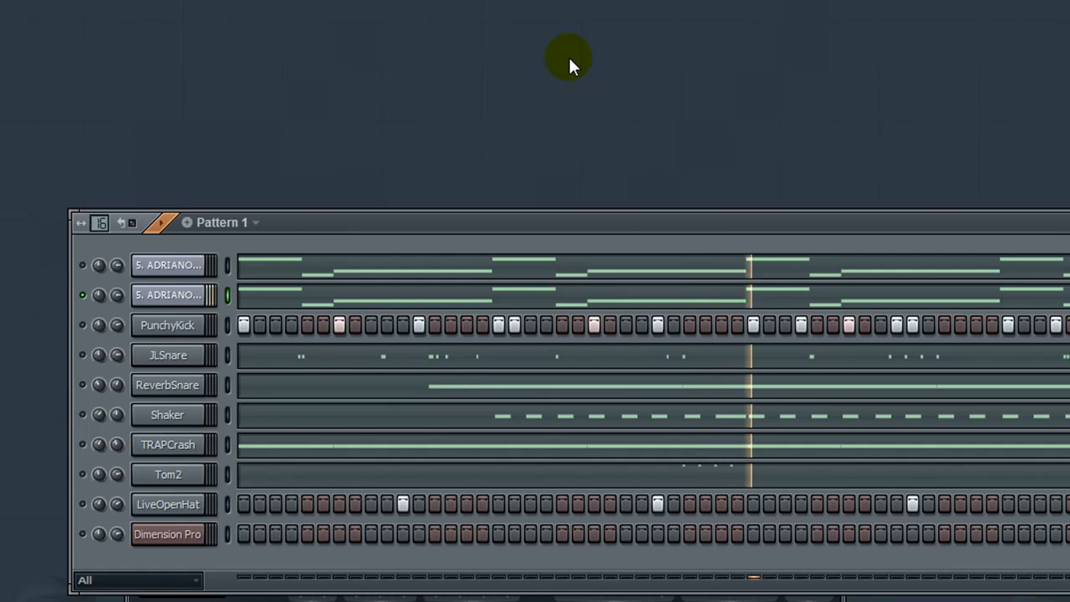
key(space)
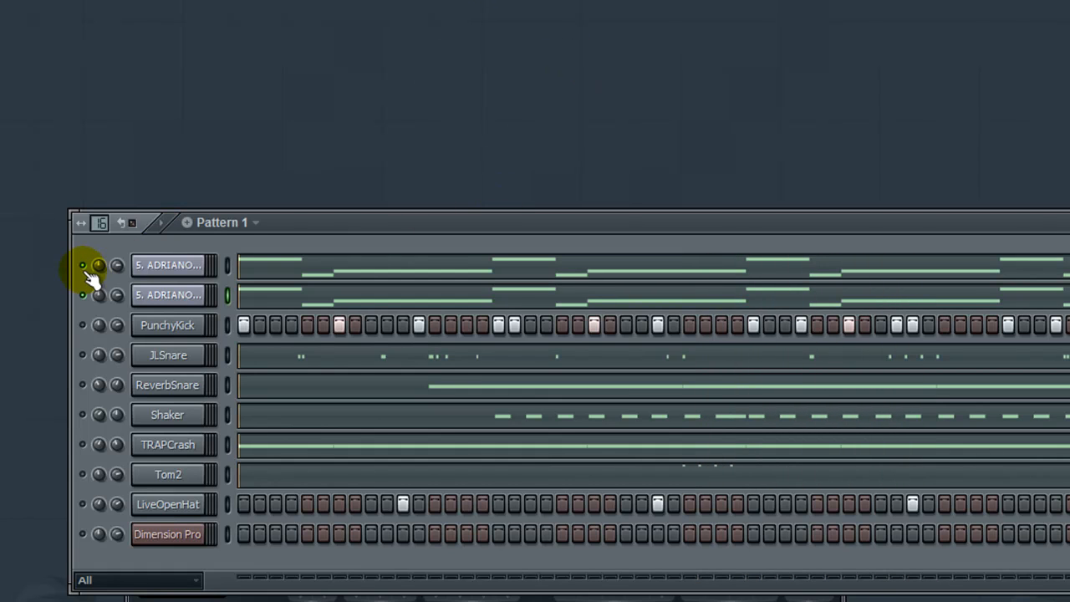
Route the original sample channel to mixer track 3 and cut the low frequencies with that track's built-in EQ.
click(155, 265)
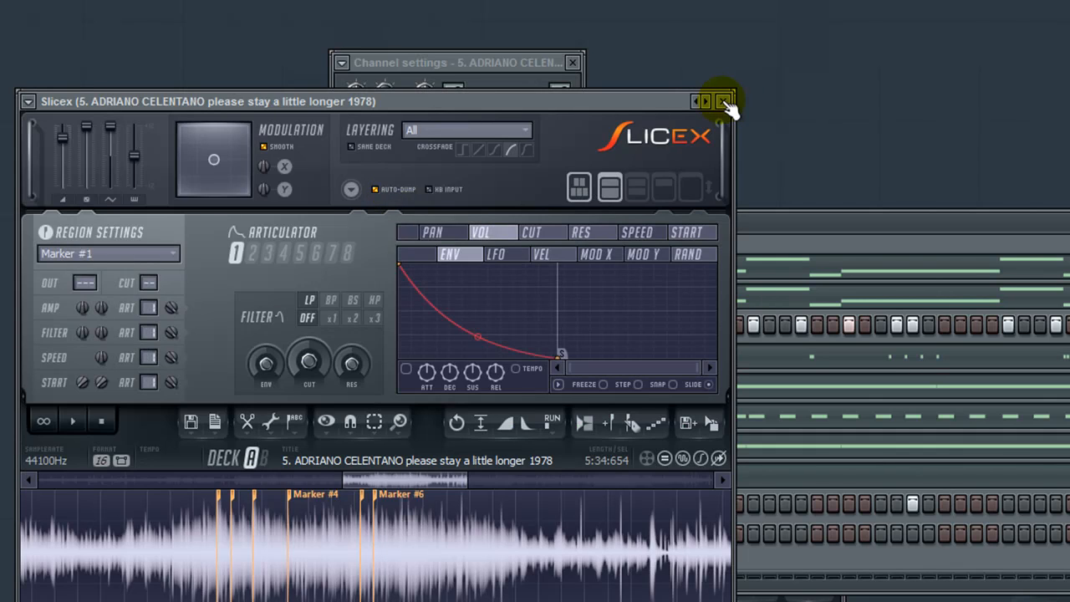
click(723, 101)
key(F9)
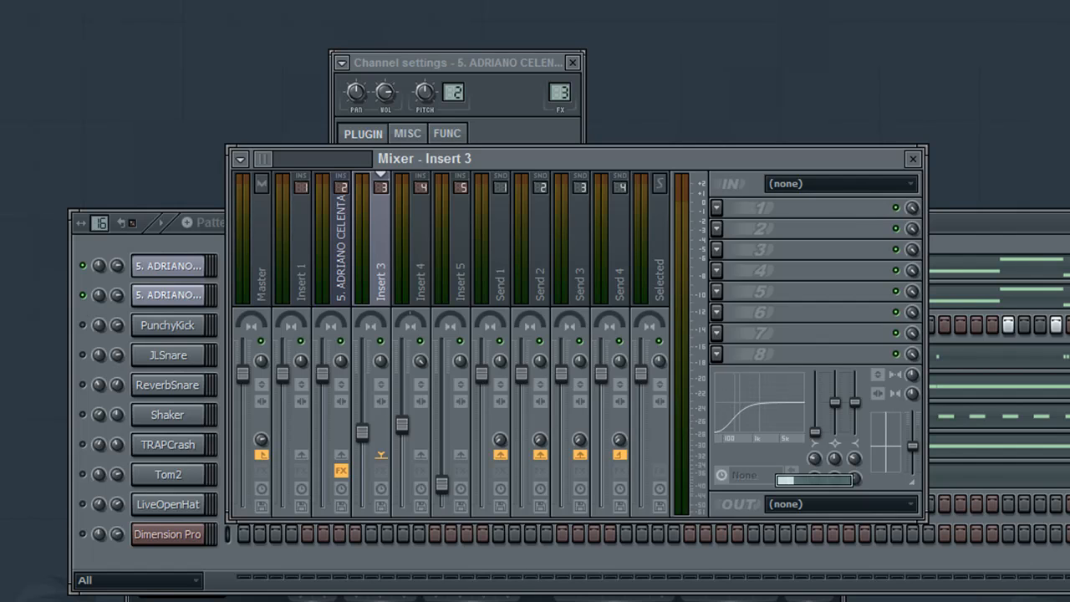
click(912, 158)
click(572, 63)
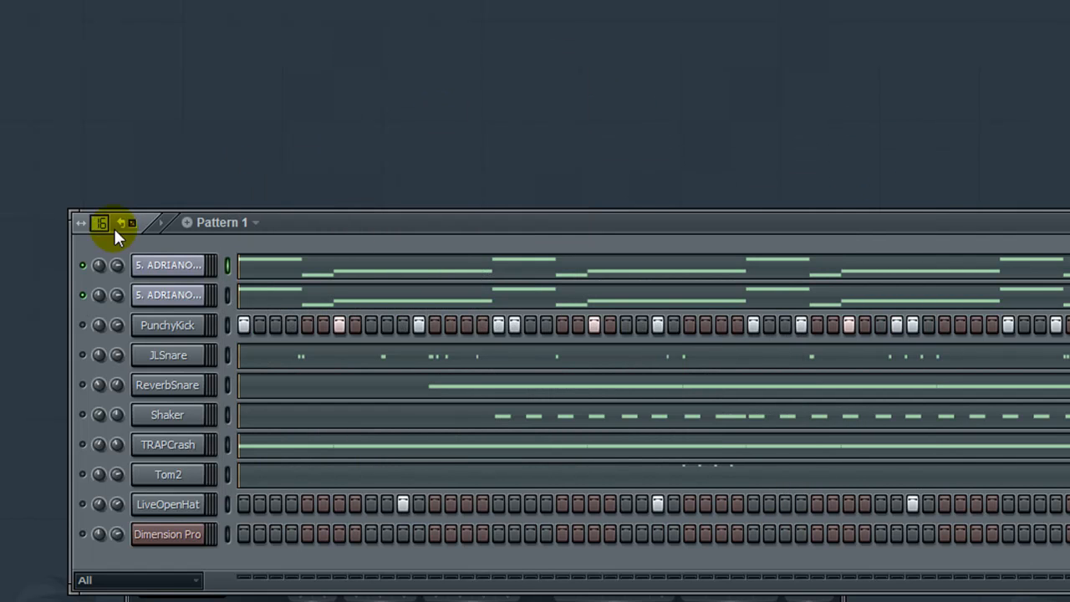
Play the original sample with the duplicate muted and adjust the low-band frequency of mixer track 3's built-in EQ.
click(82, 295)
key(space)
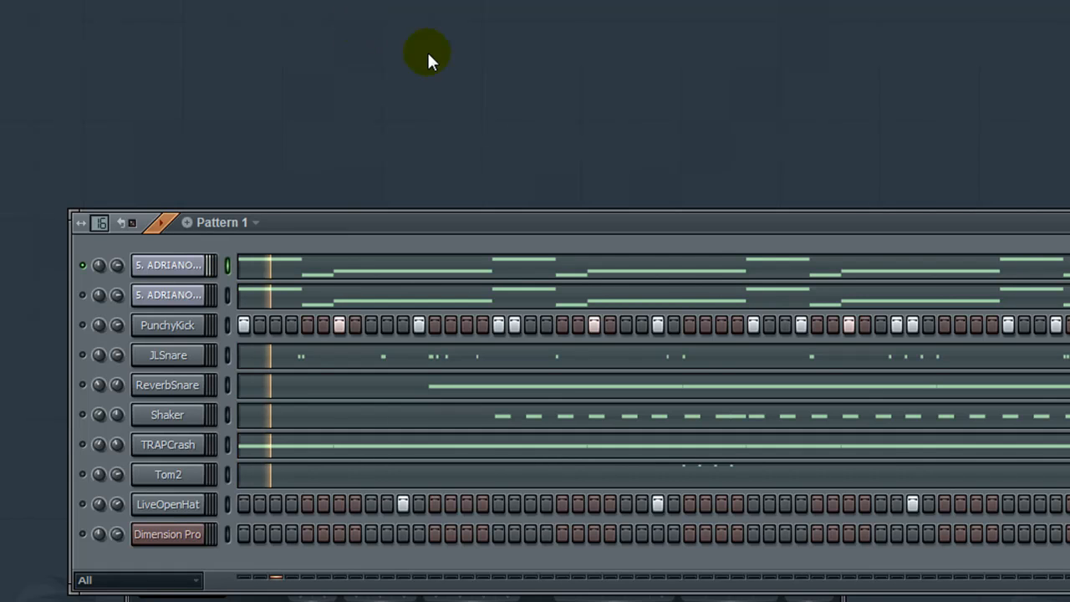
key(F9)
mouse_move(815, 458)
mouse_down()
mouse_move(814, 471)
mouse_move(815, 448)
mouse_up()
click(913, 158)
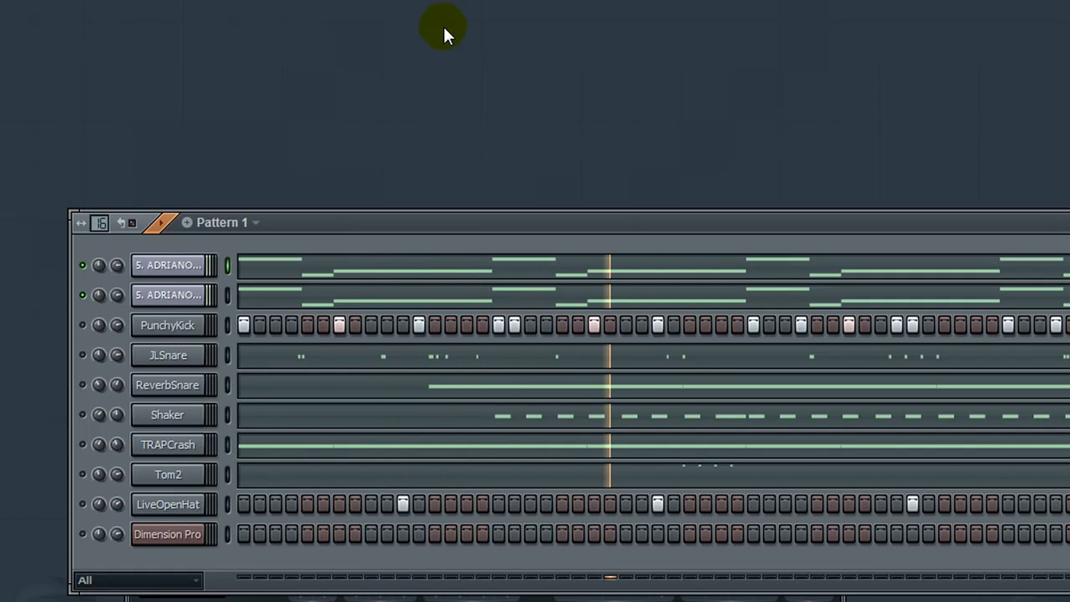
key(space)
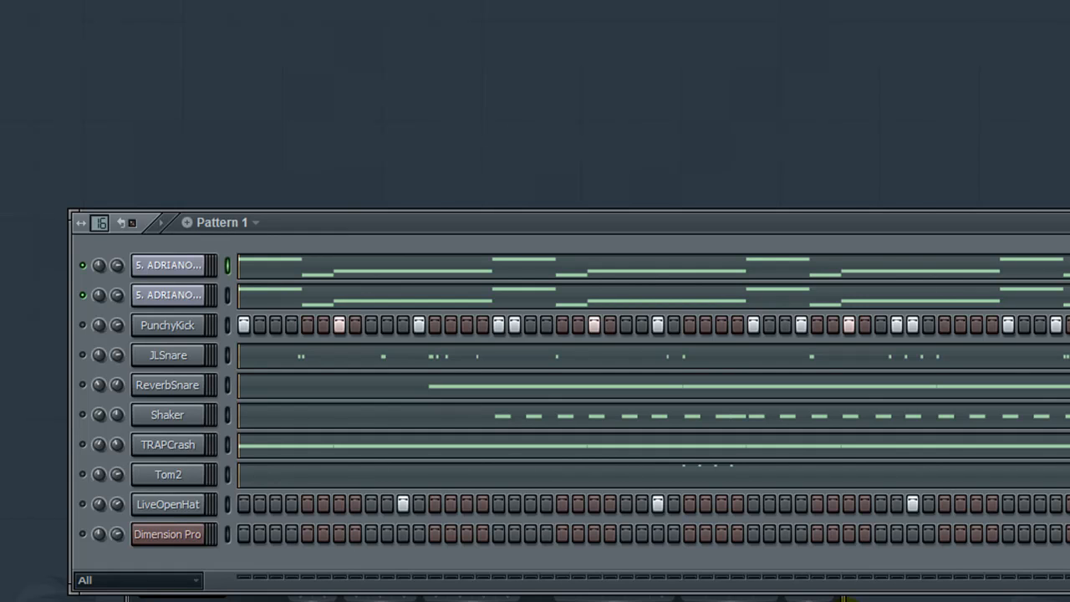
Delete the duplicated sample channel from the step sequencer.
click(883, 299)
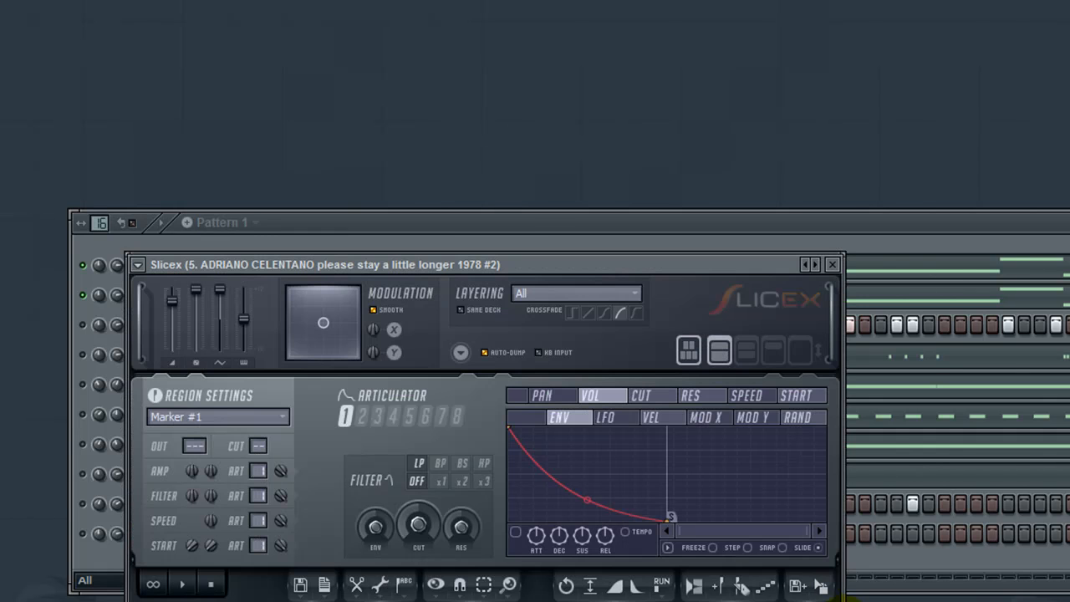
click(832, 259)
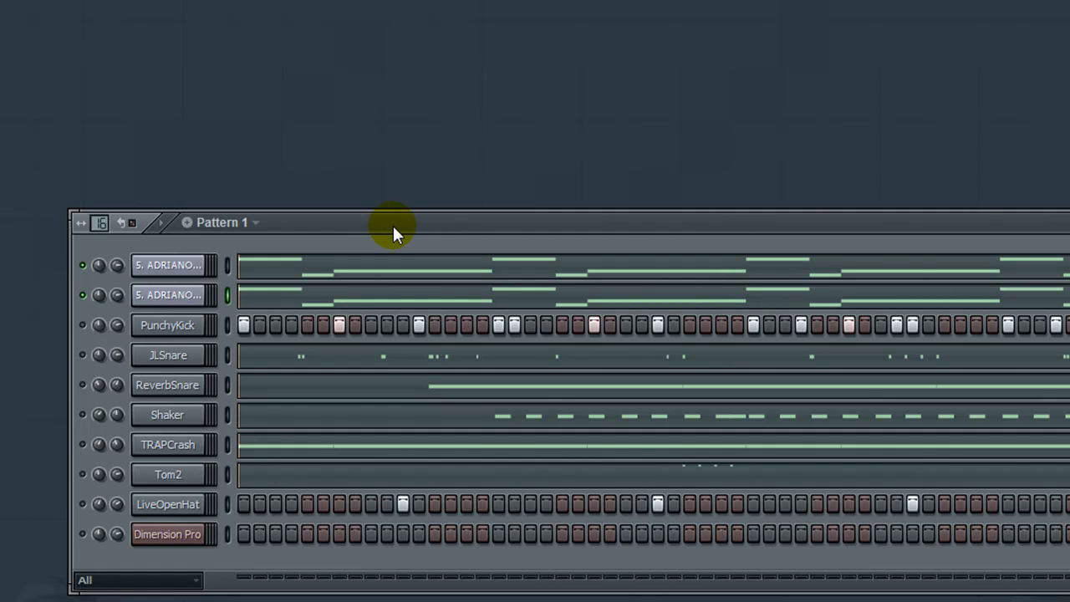
right_click(194, 296)
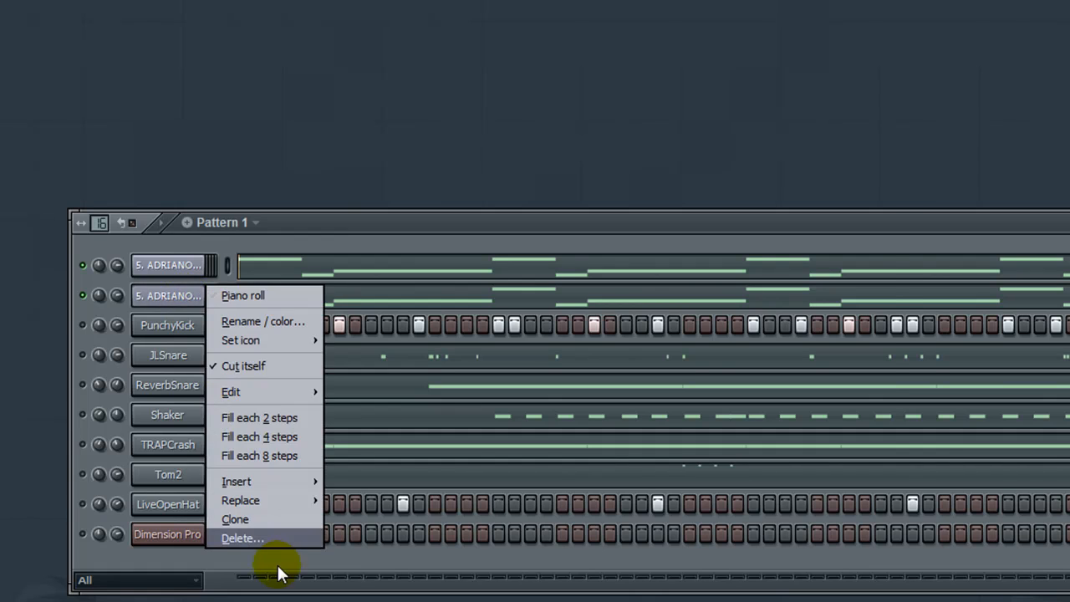
click(259, 537)
click(780, 409)
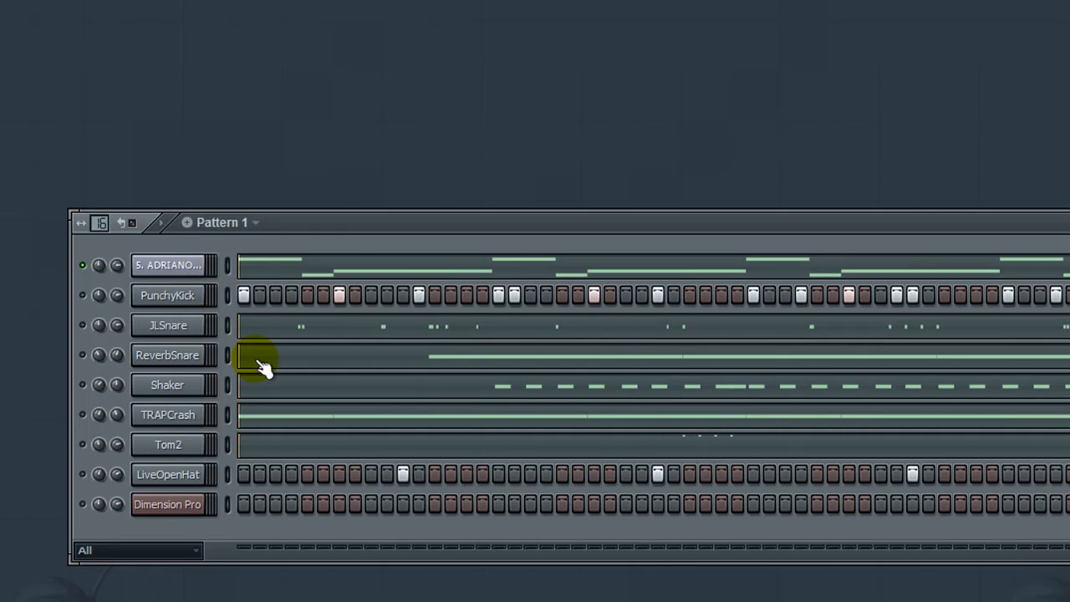
Unmute all channels in Pattern 1.
right_click(85, 299)
click(103, 307)
right_click(89, 291)
click(104, 300)
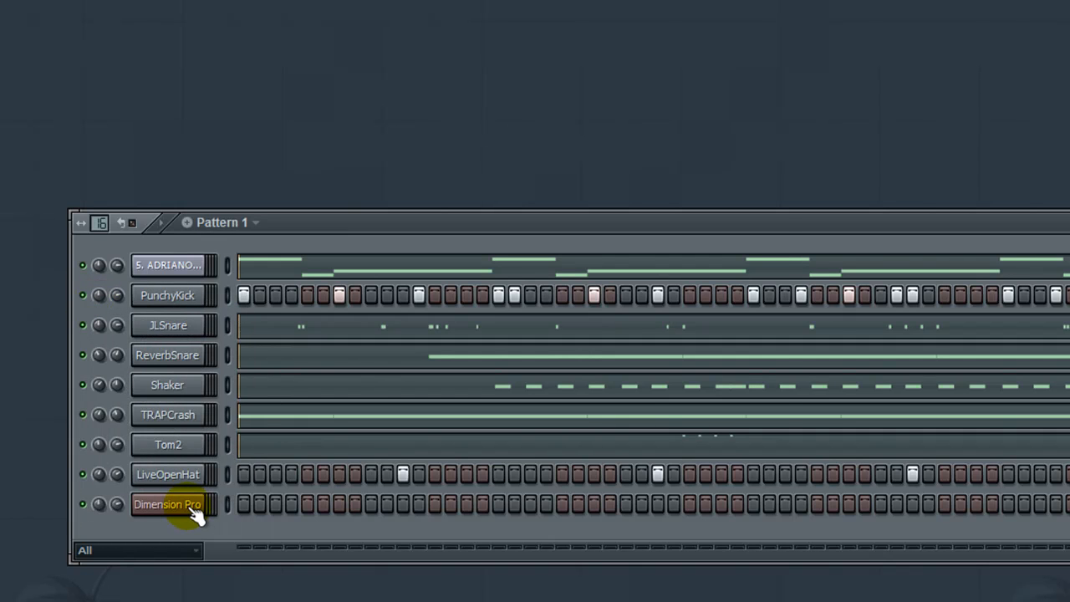
Load the Micro Fingered program from 03 - Real Basses into the Dimension Pro channel and close its windows.
click(191, 507)
click(136, 197)
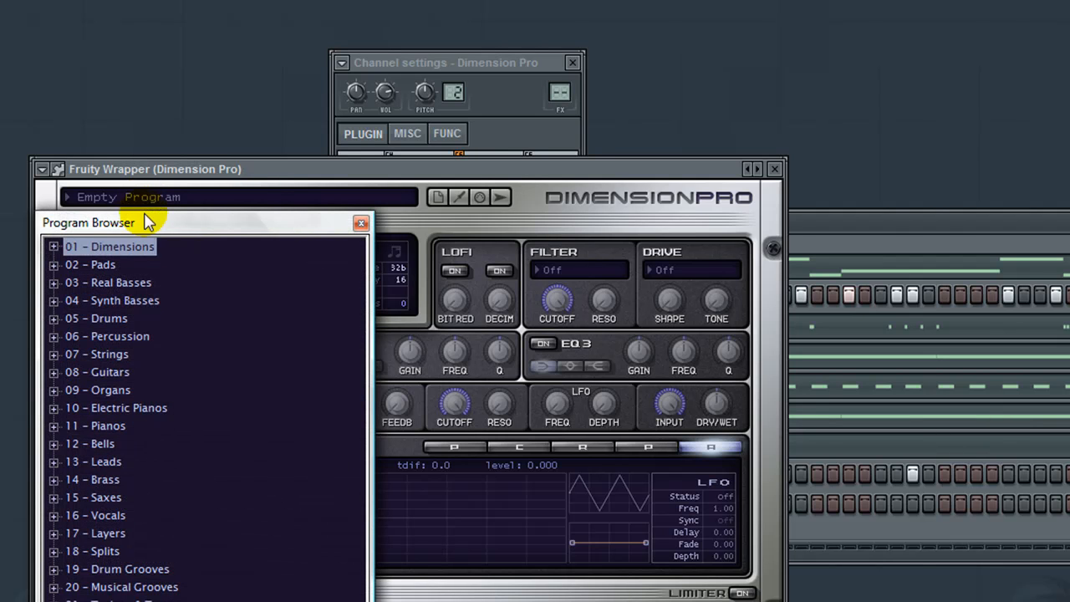
click(54, 283)
scroll(98, 407, down, 3)
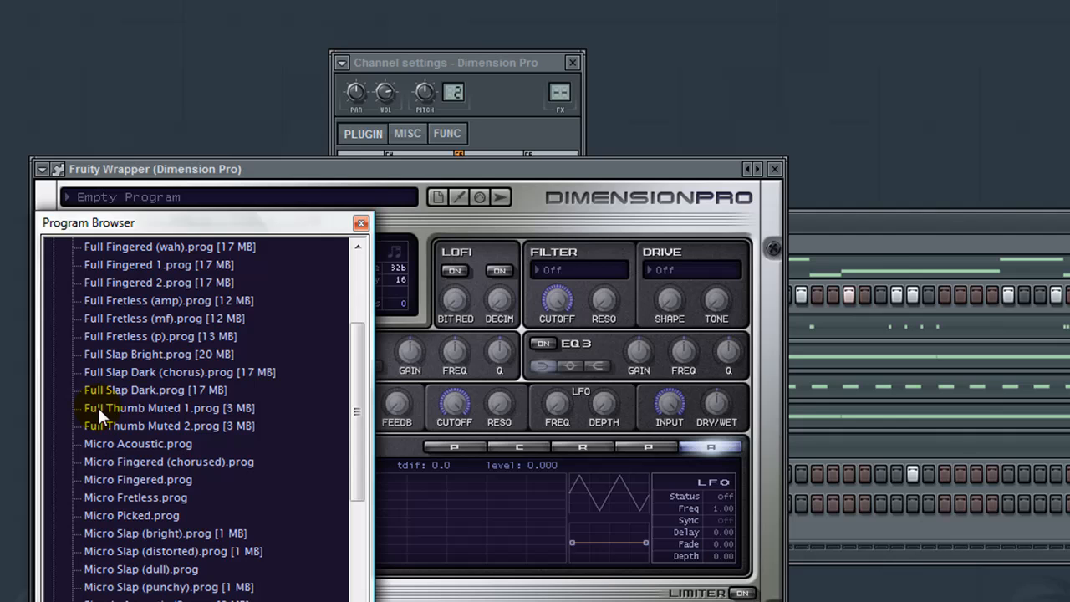
click(156, 479)
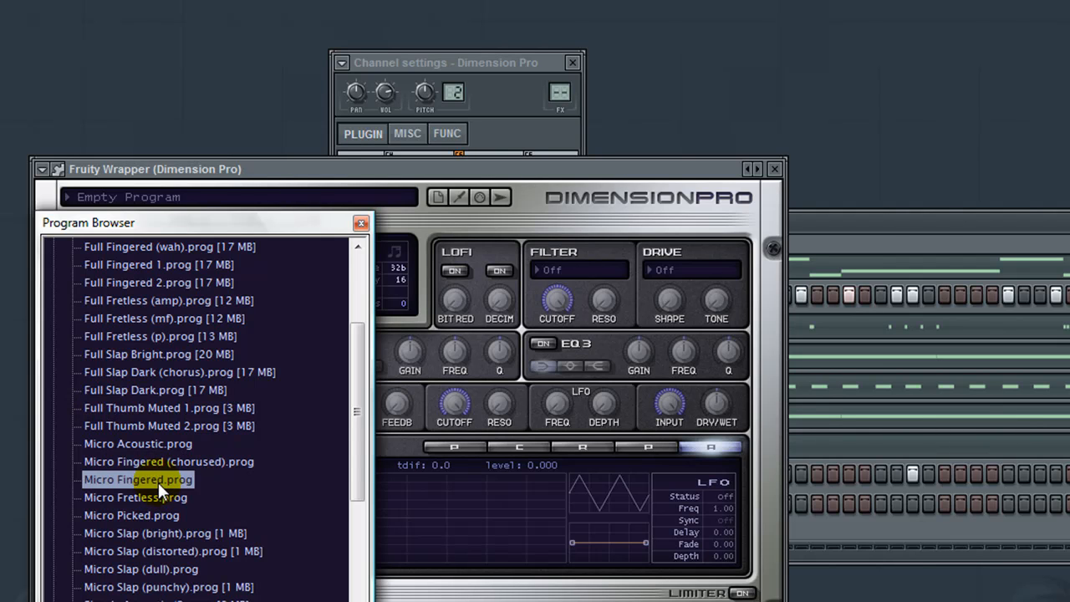
double_click(158, 482)
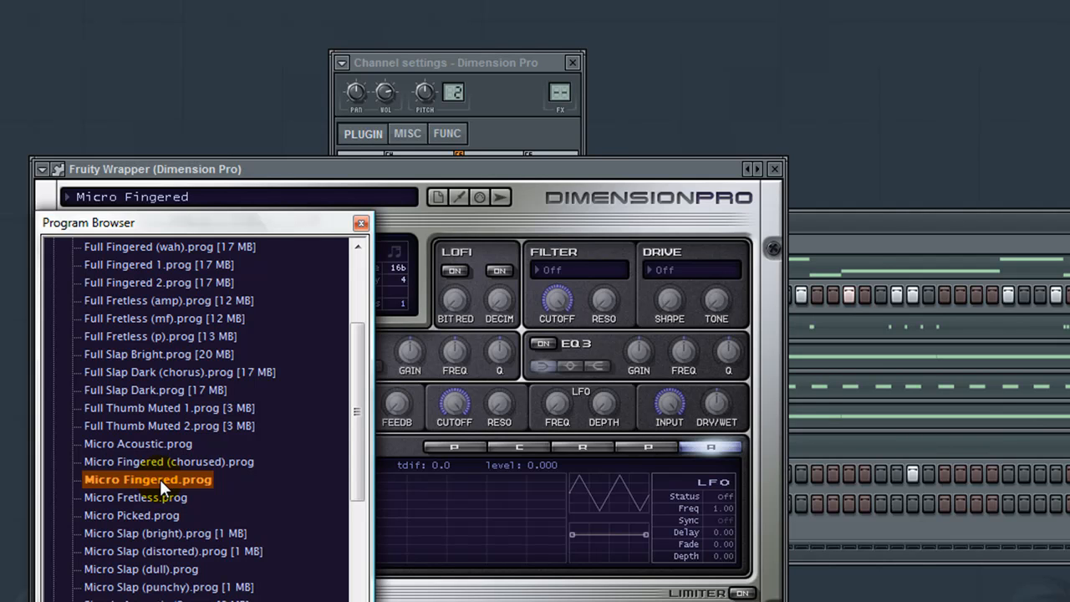
click(774, 168)
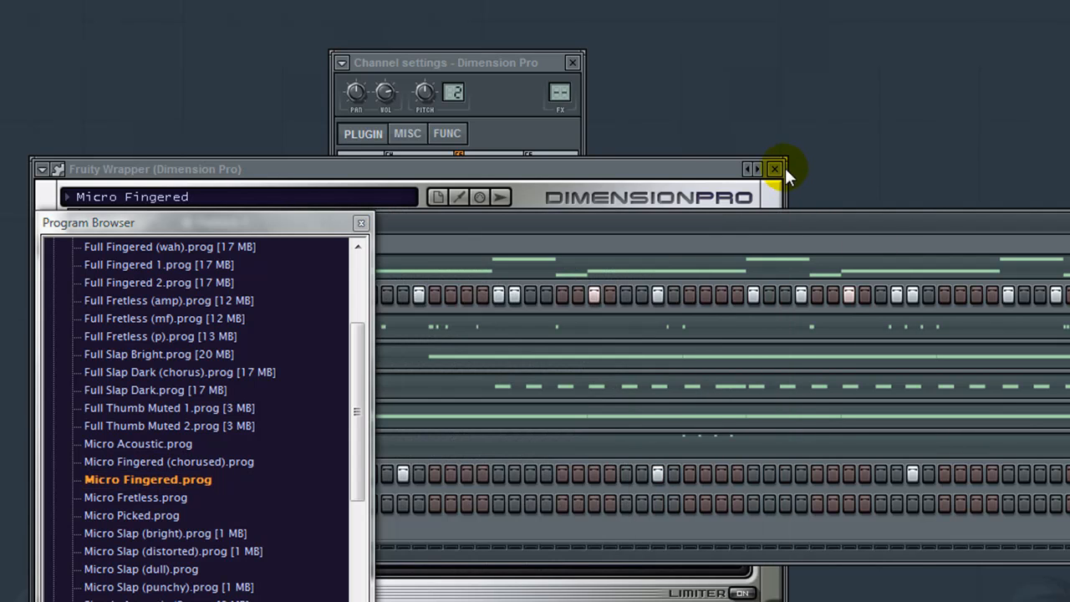
click(573, 63)
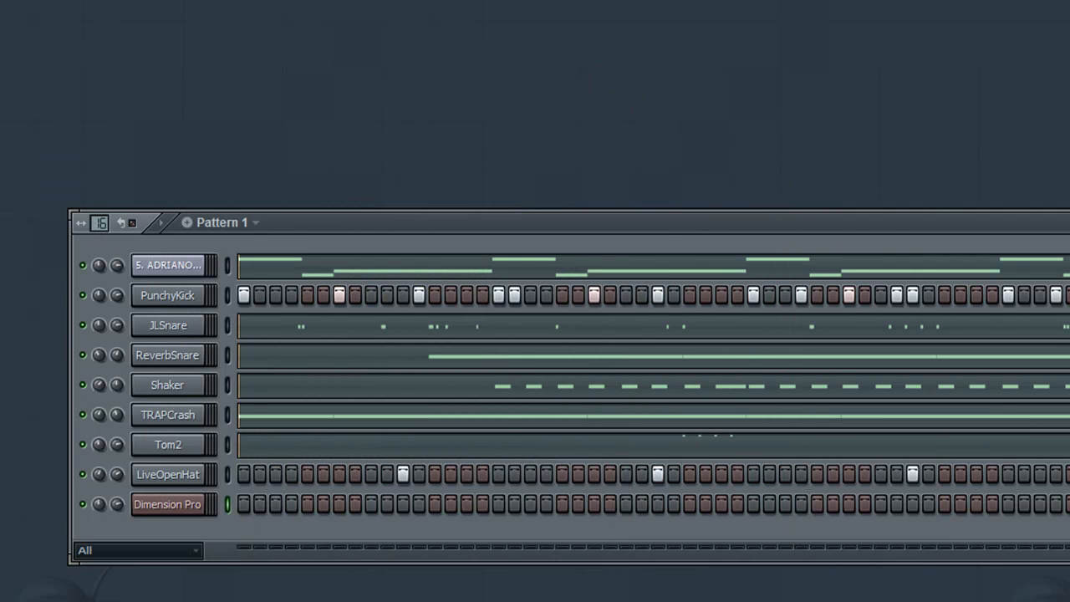
click(184, 2)
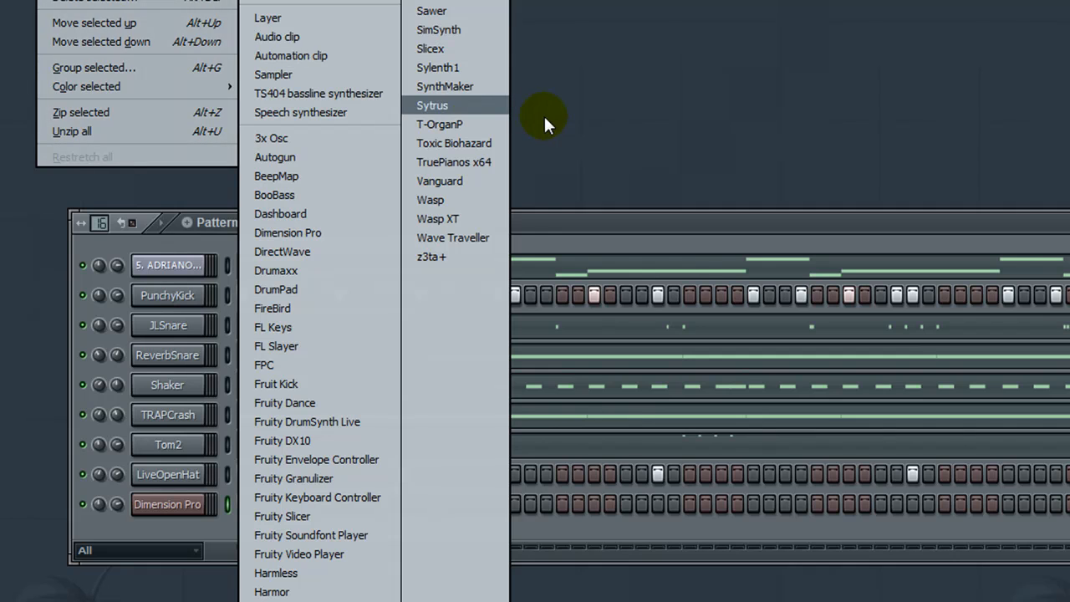
click(641, 137)
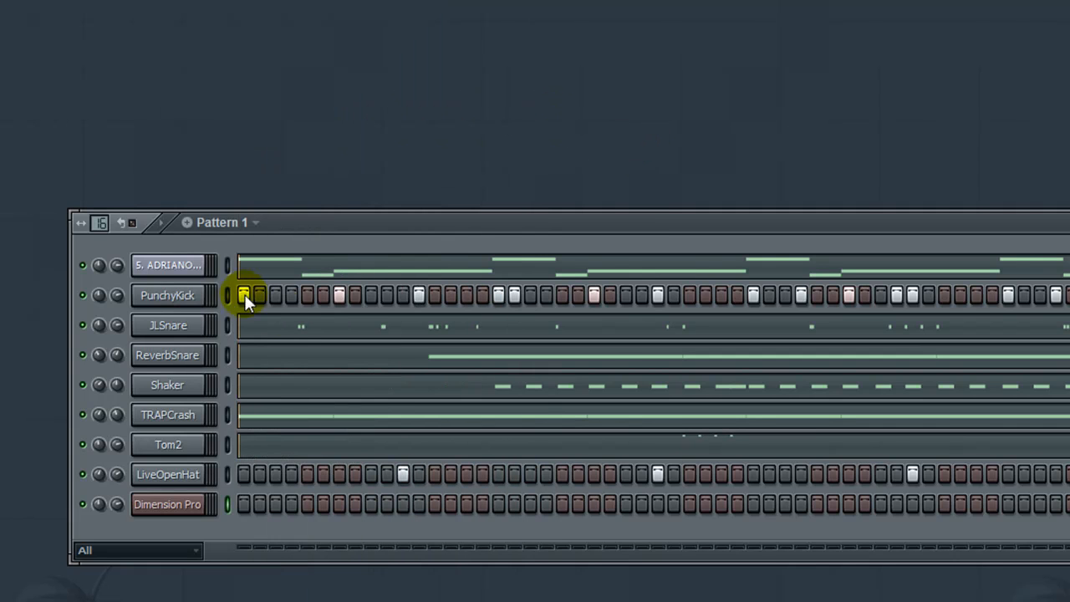
Solo the sample channel in Pattern 1, add an FL Keys channel with the Grand Piano sampleset and close its window.
right_click(81, 265)
click(96, 273)
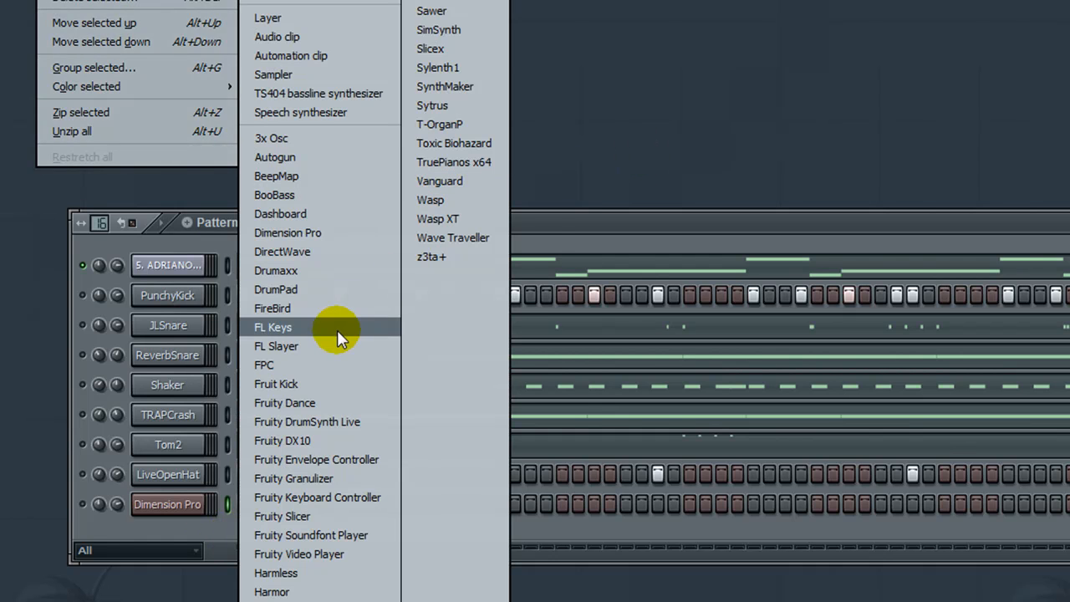
click(342, 335)
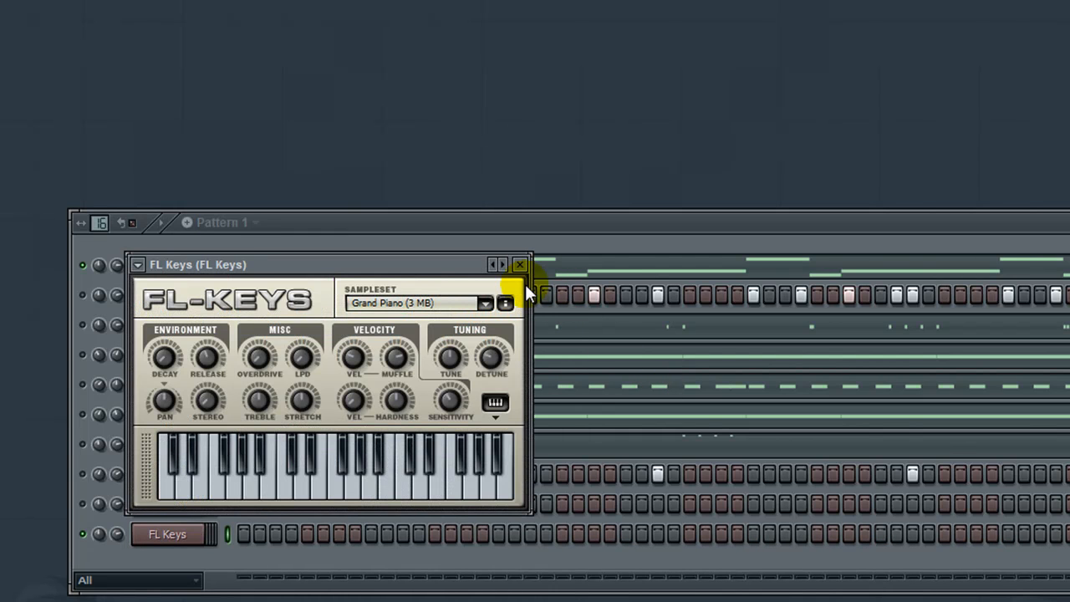
click(522, 263)
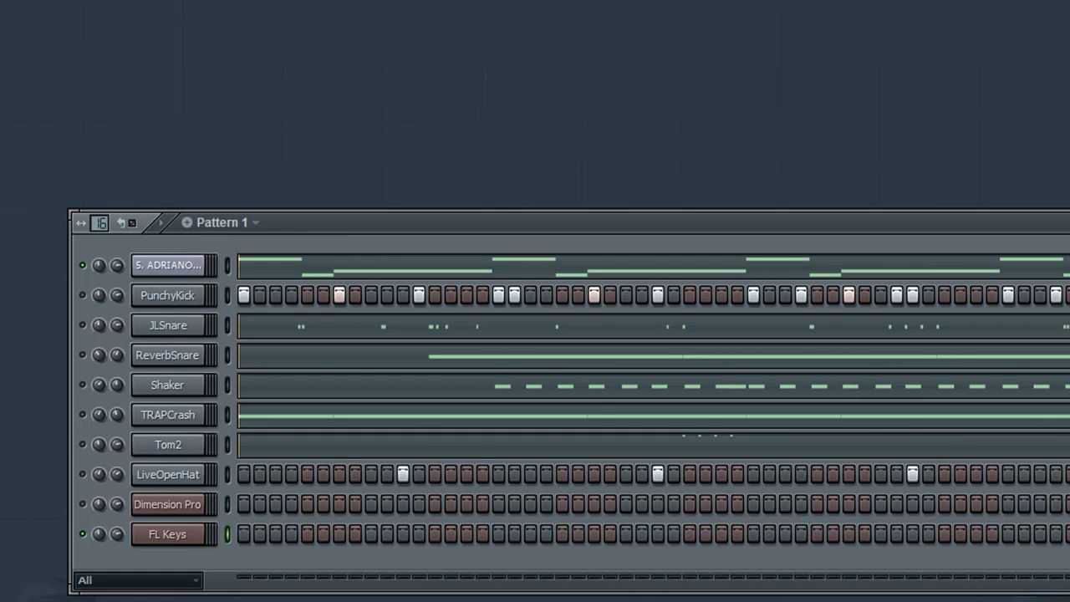
Play the soloed sample to work out its bass notes and record the matching bass line into the Dimension Pro channel.
key(space)
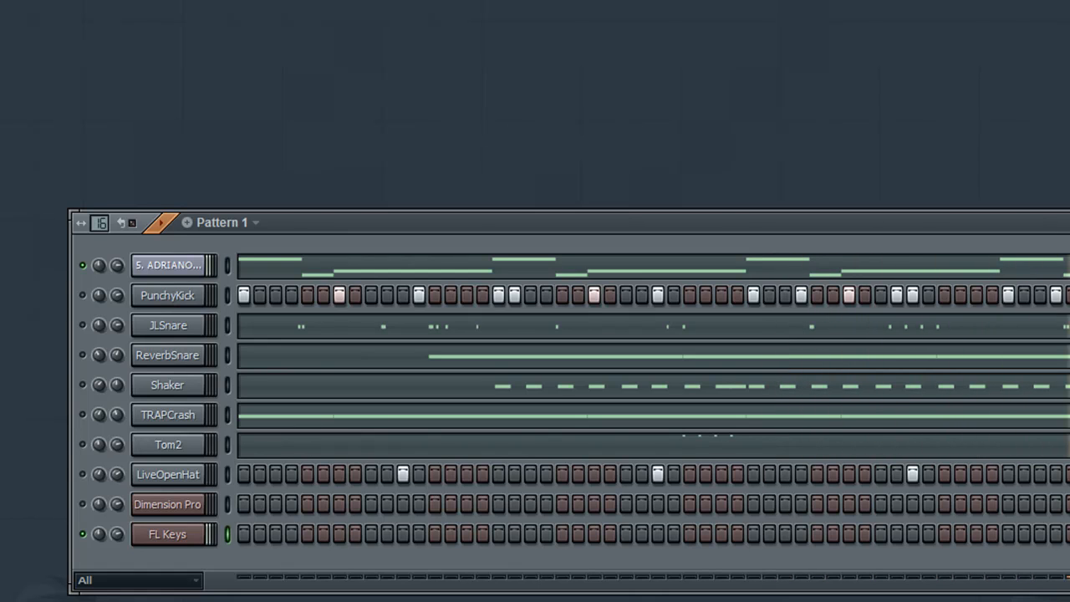
key(space)
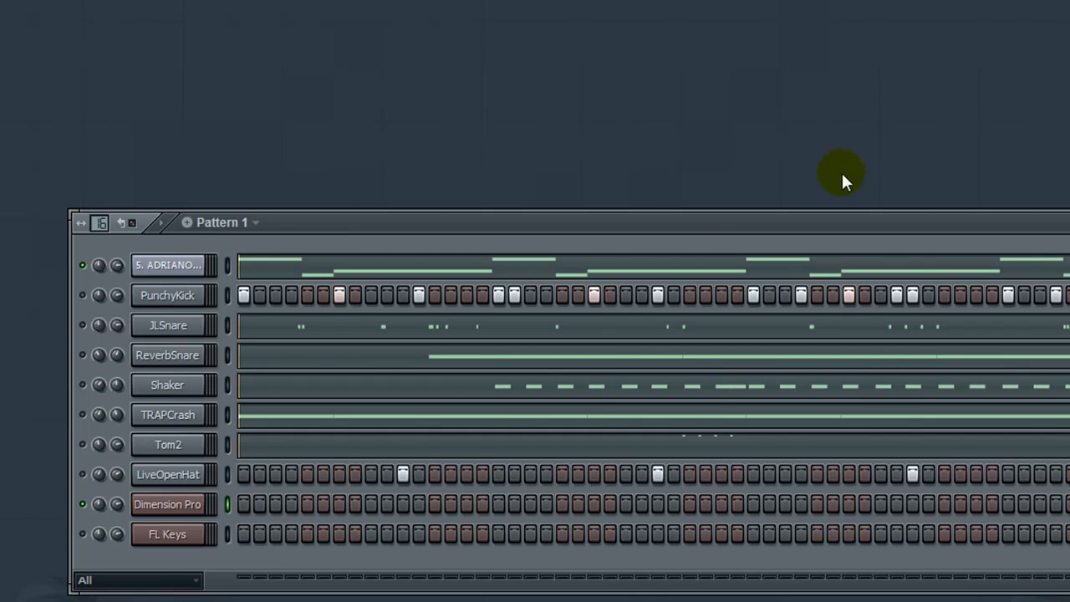
key(space)
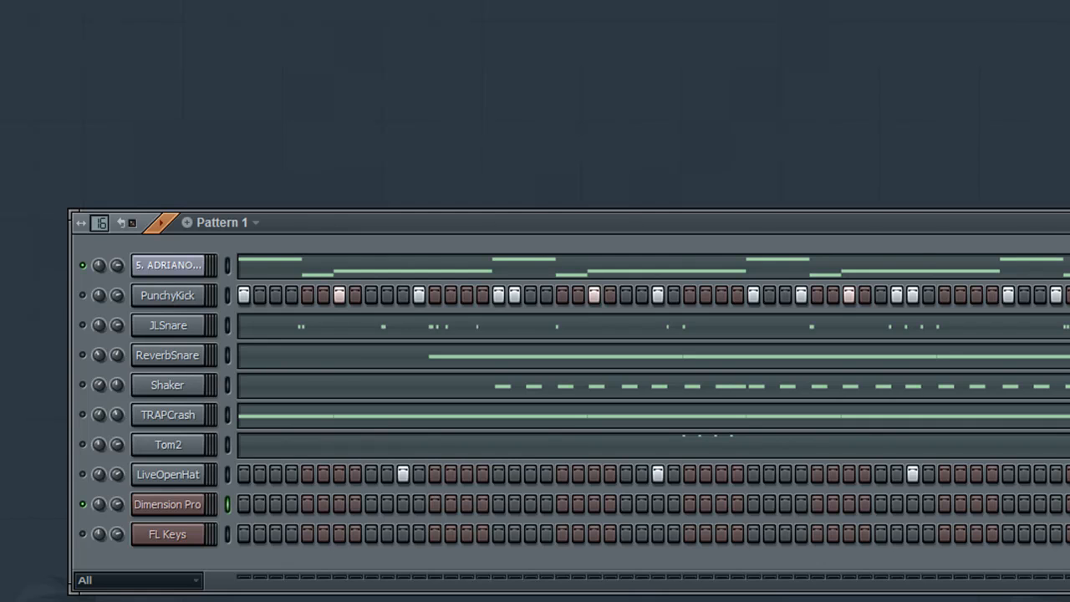
key(r)
click(904, 133)
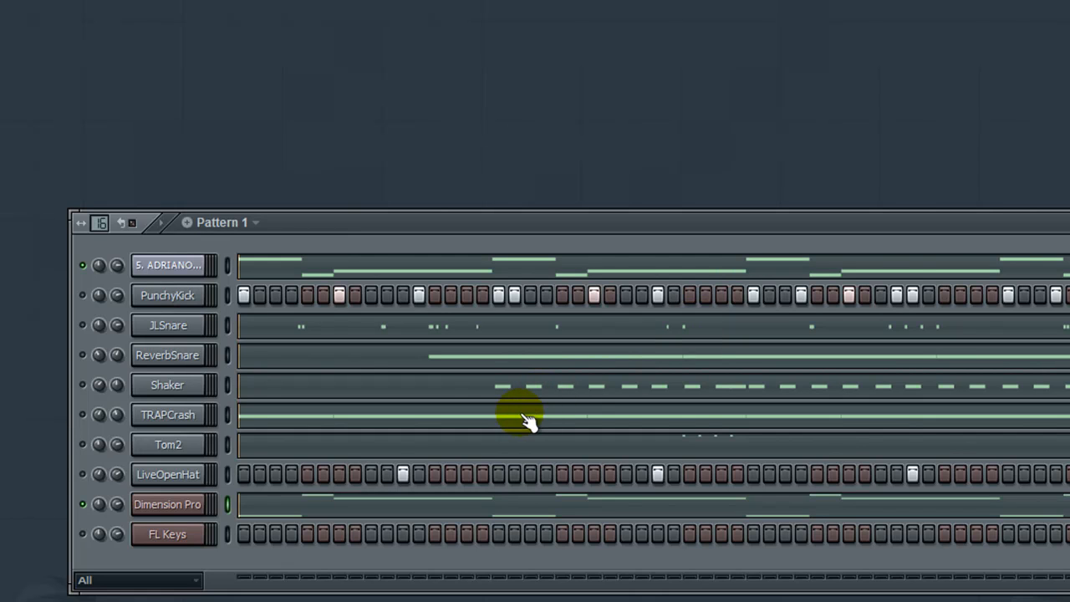
Leave only the PunchyKick and Dimension Pro channels unmuted and play the pattern to hear kick and bass together.
click(458, 511)
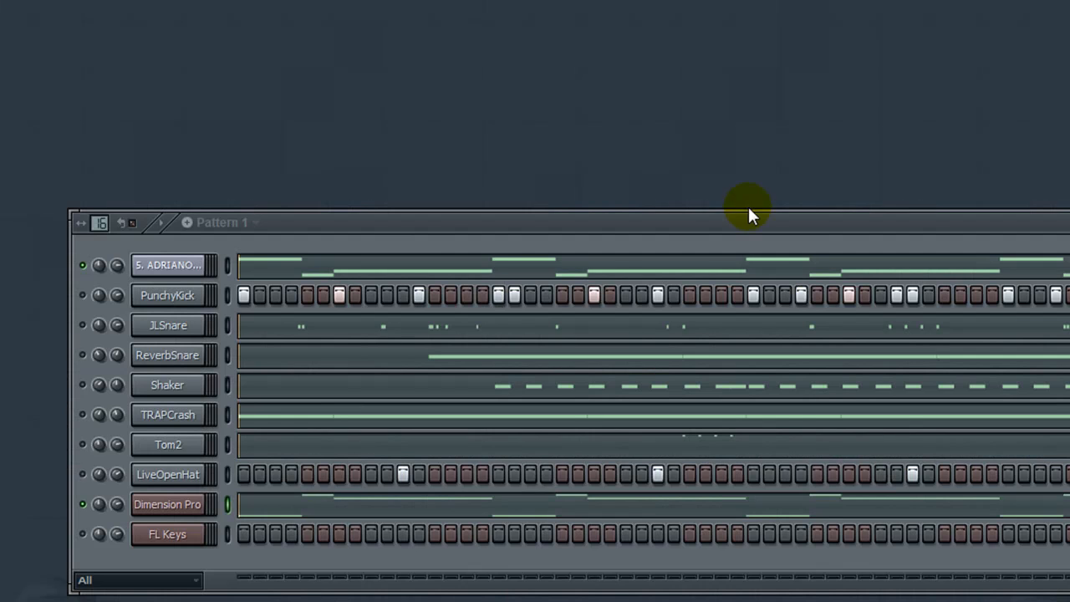
right_click(87, 296)
key(Escape)
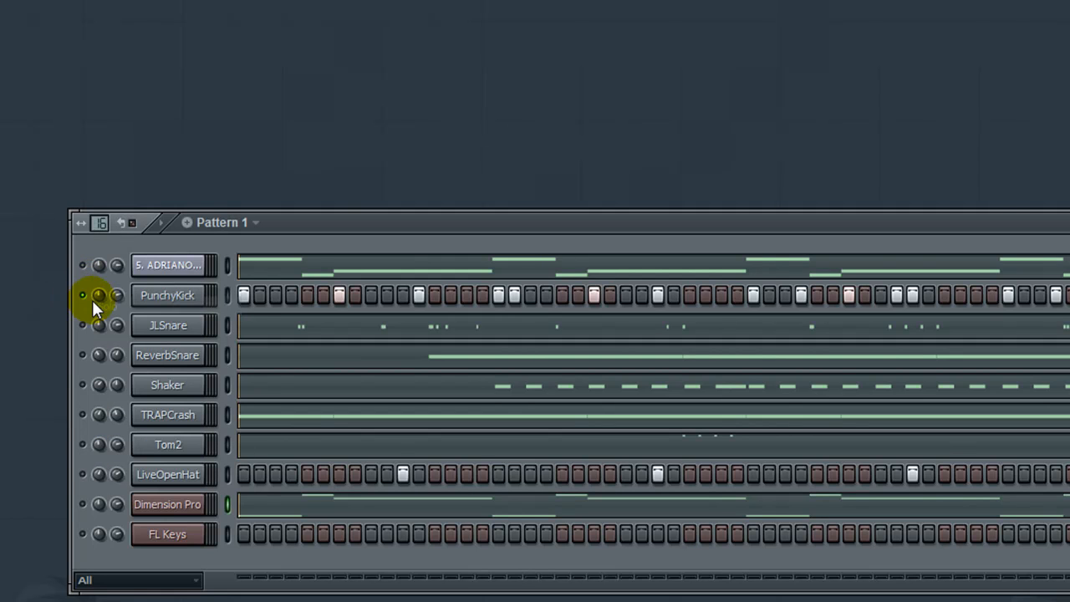
key(space)
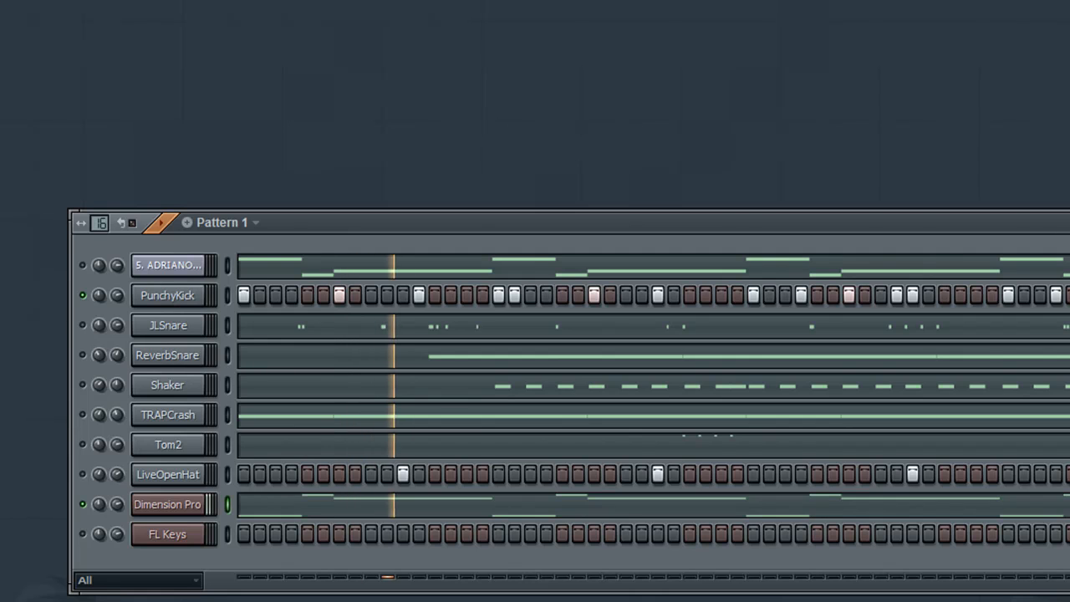
key(space)
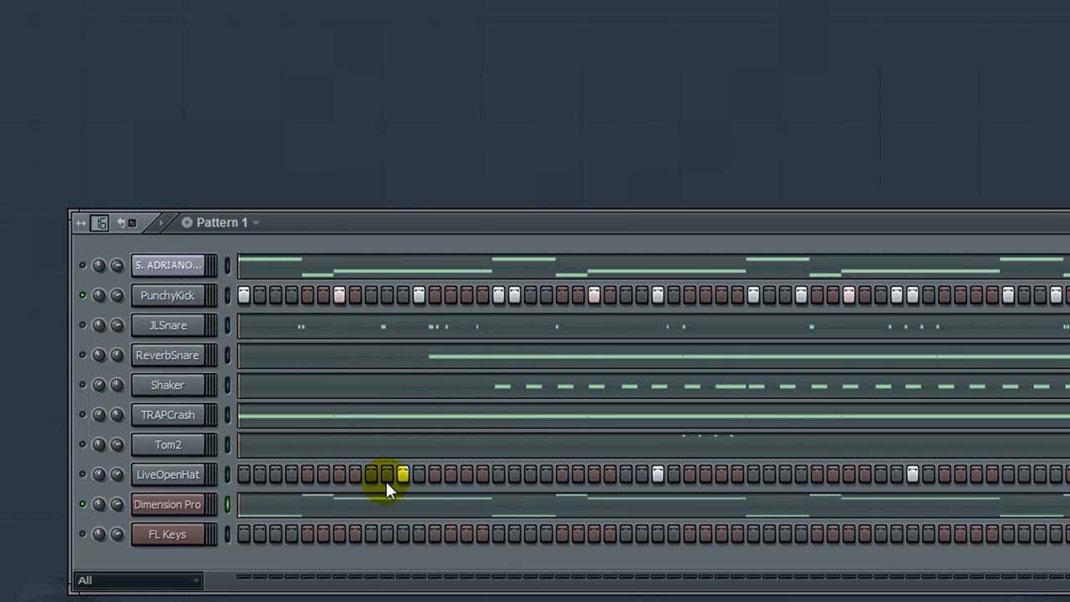
In the Dimension Pro piano roll, shorten the second long note to four steps and fill the gap with another note on the same pitch.
click(657, 507)
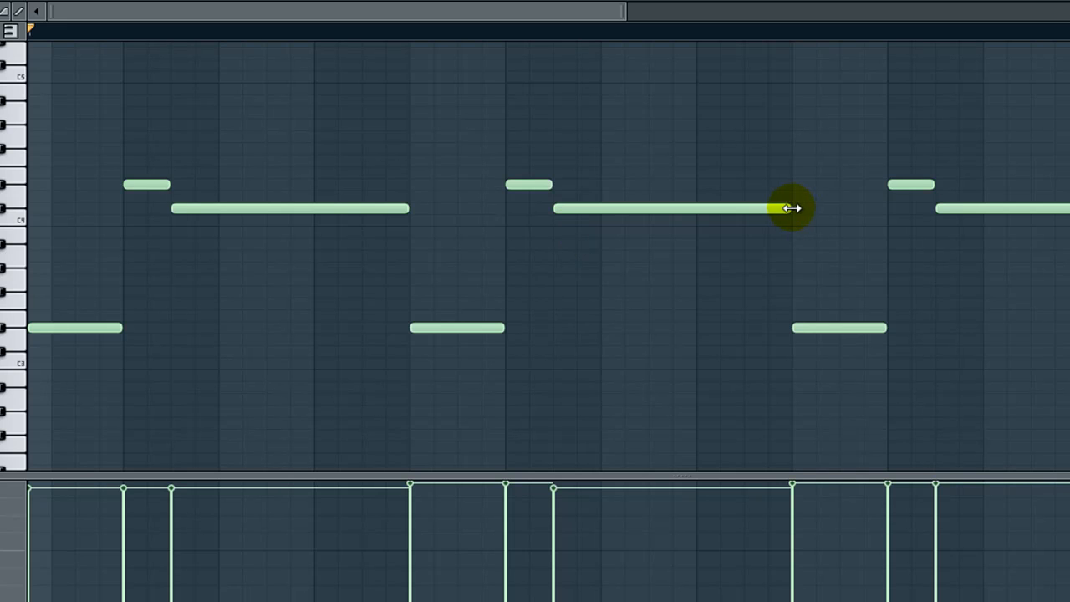
drag(791, 208, 639, 210)
click(656, 208)
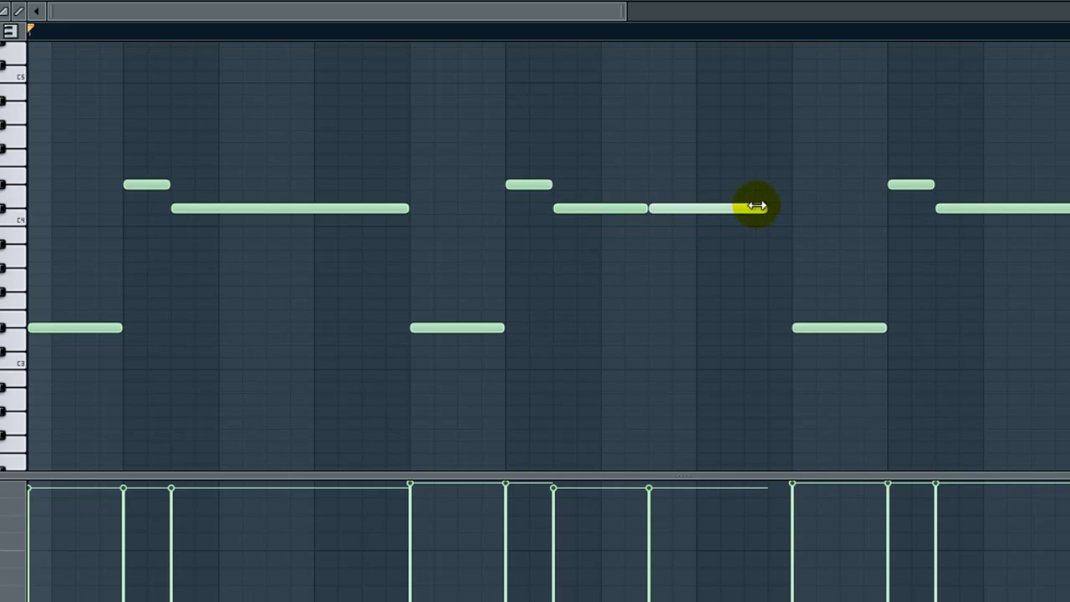
drag(779, 206, 780, 206)
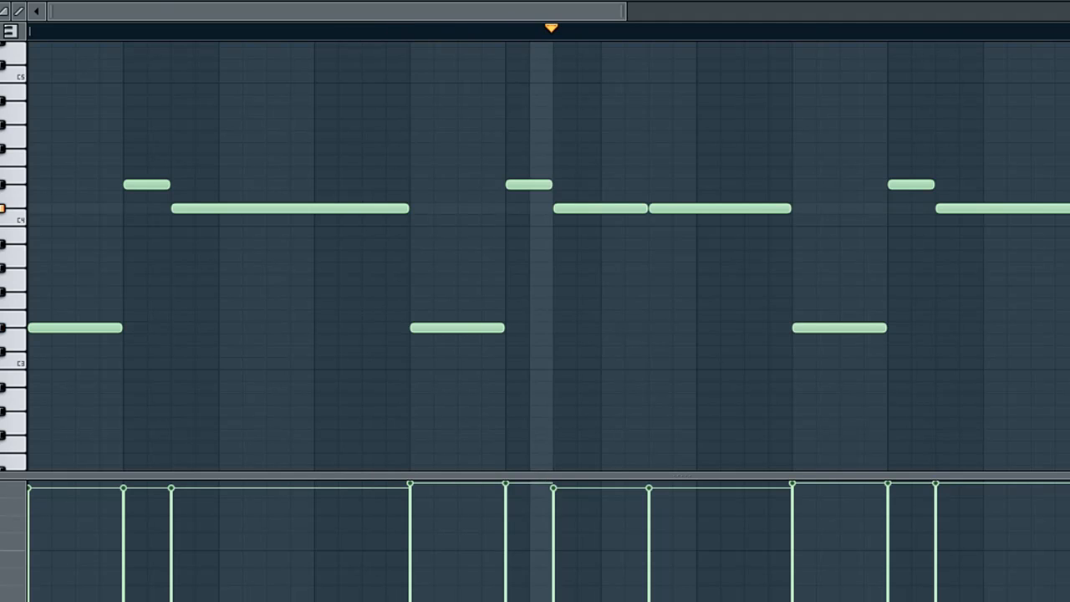
Raise all bass note velocities to maximum and split the third and fourth low notes so each ends in a one-step repeat.
drag(547, 11, 728, 20)
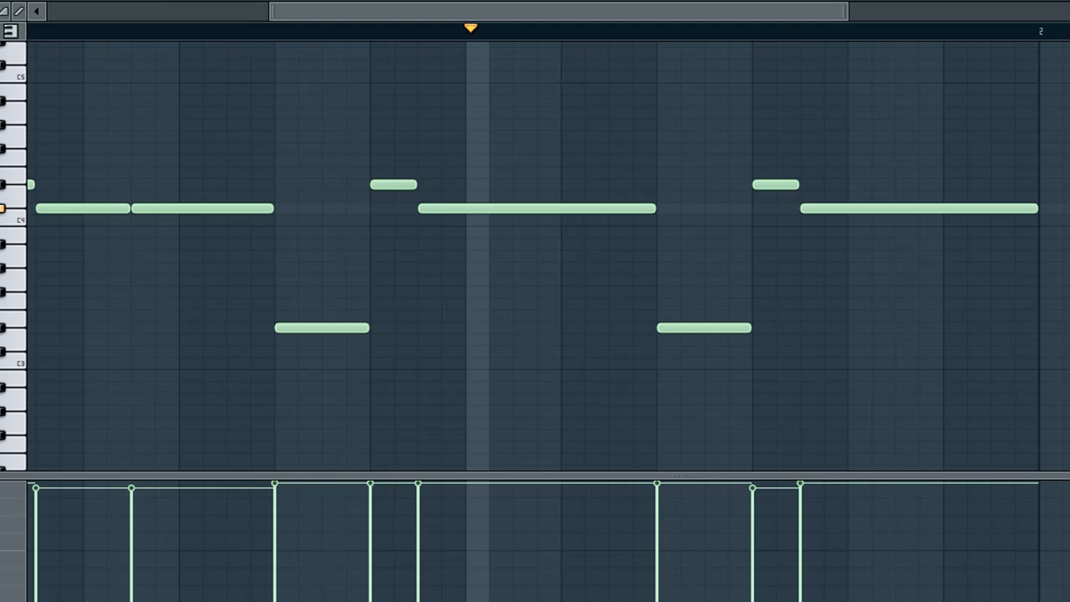
key(space)
drag(748, 20, 915, 25)
mouse_move(1034, 576)
mouse_down()
mouse_move(427, 324)
mouse_move(25, 320)
mouse_up()
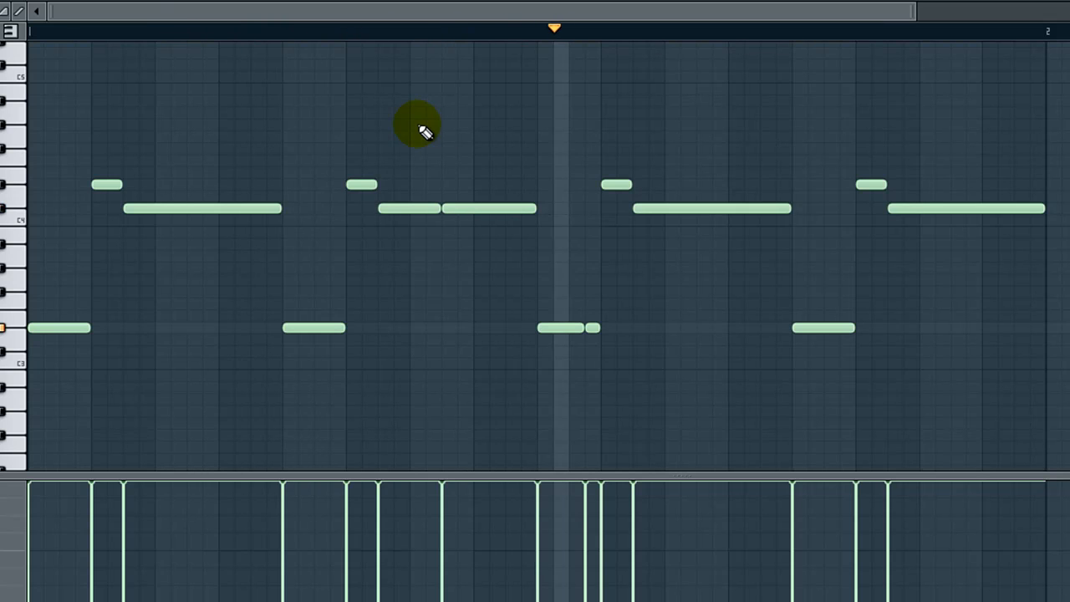
click(849, 328)
drag(850, 329, 842, 328)
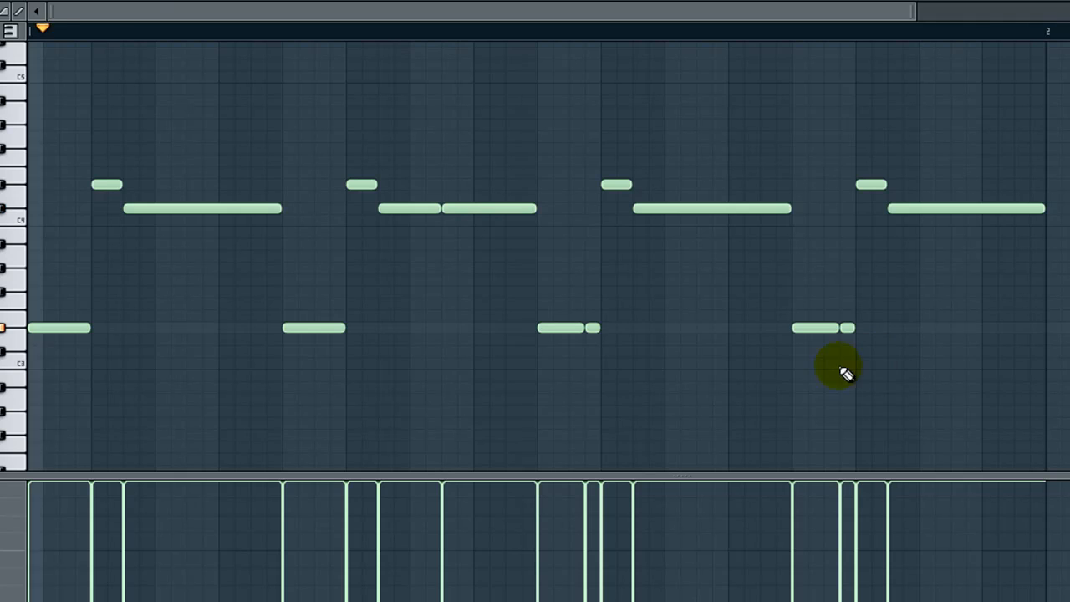
Set the snap to 1/2 step, add a half-step A#3 note at the end of the first beat and shorten the first low note before it.
click(797, 1)
click(821, 93)
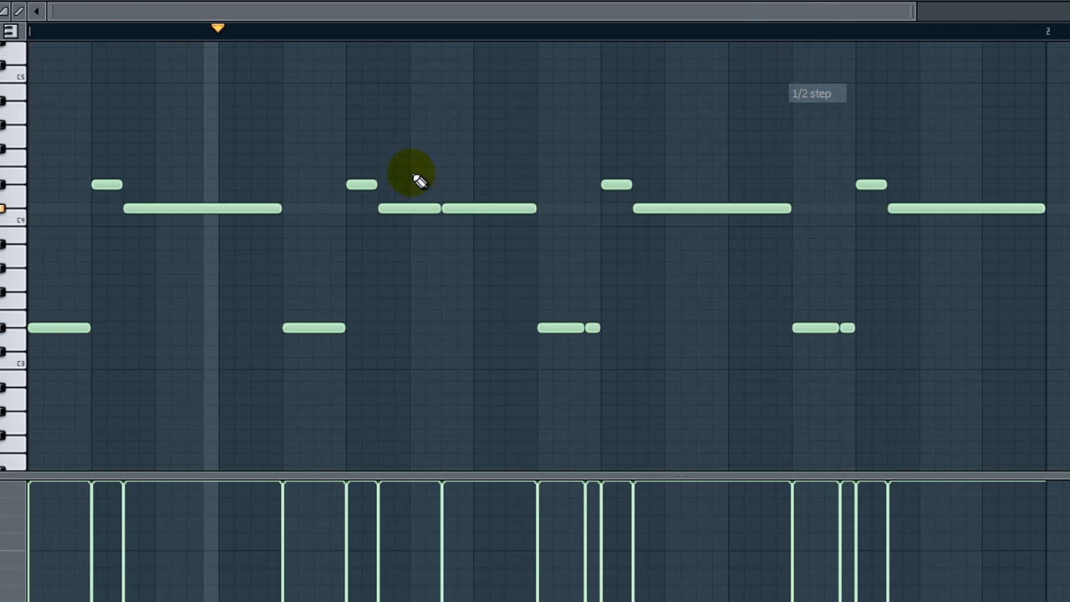
click(85, 245)
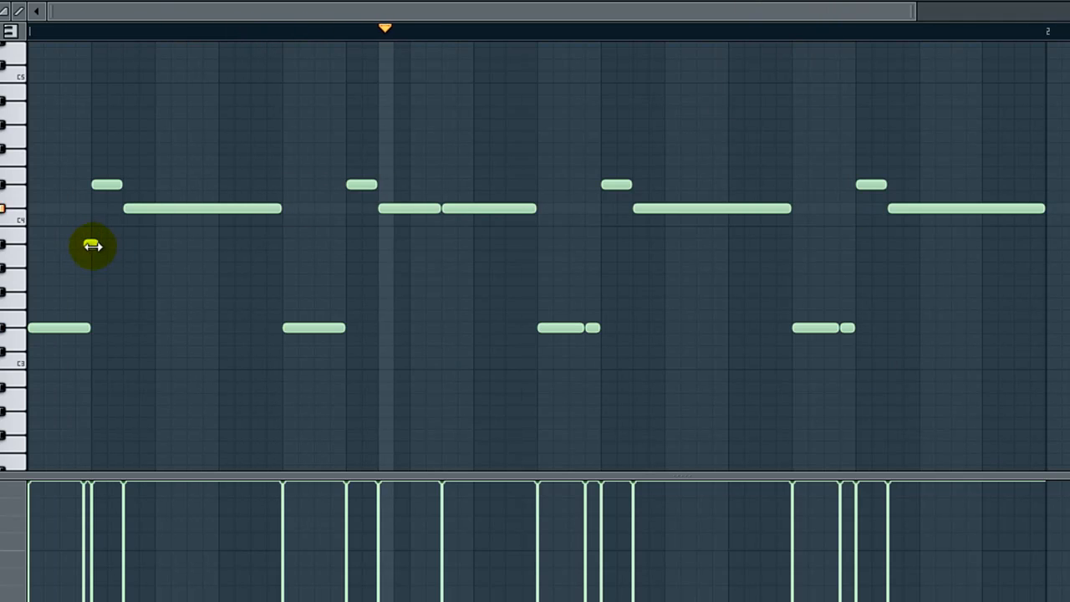
drag(87, 327, 83, 331)
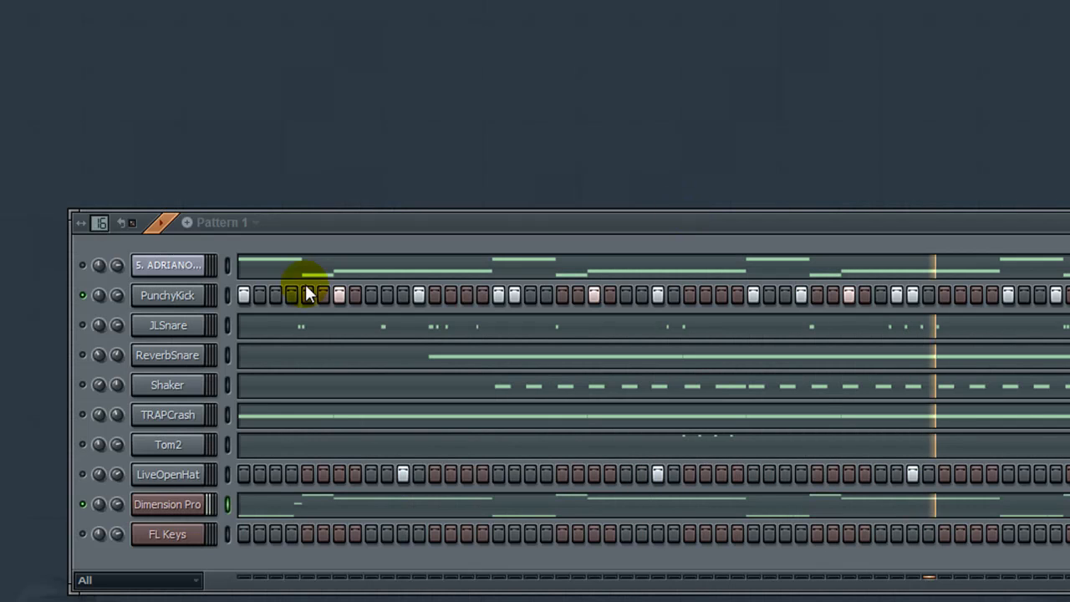
Assign the Dimension Pro channel to a free mixer track and reset that track's volume.
click(176, 505)
click(342, 62)
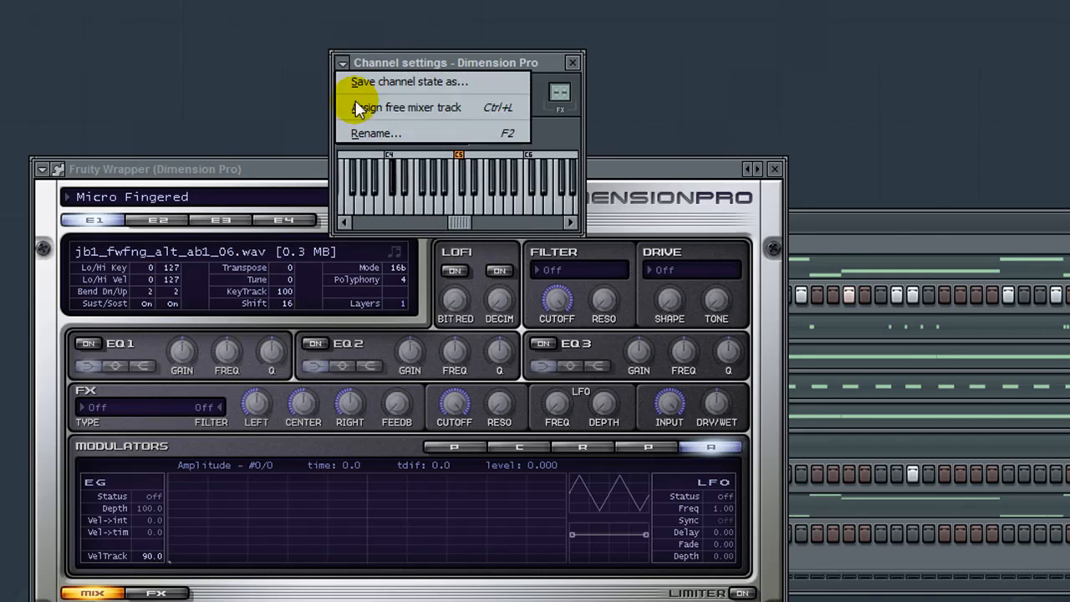
click(392, 107)
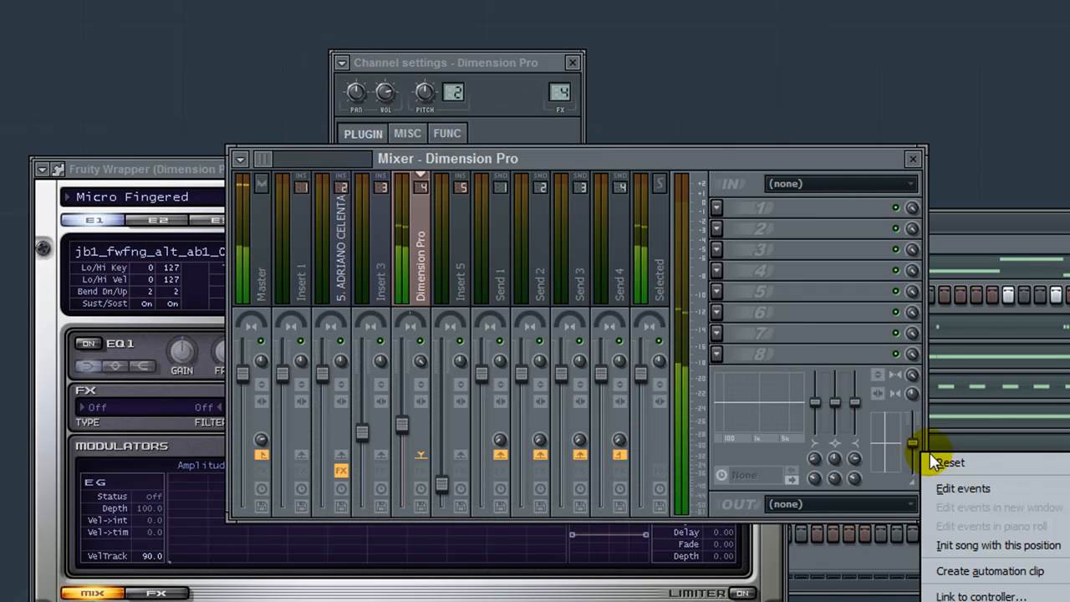
drag(922, 450, 922, 430)
Cut the high band of the Dimension Pro track's built-in EQ to its minimum and close the mixer and instrument windows.
drag(854, 401, 872, 516)
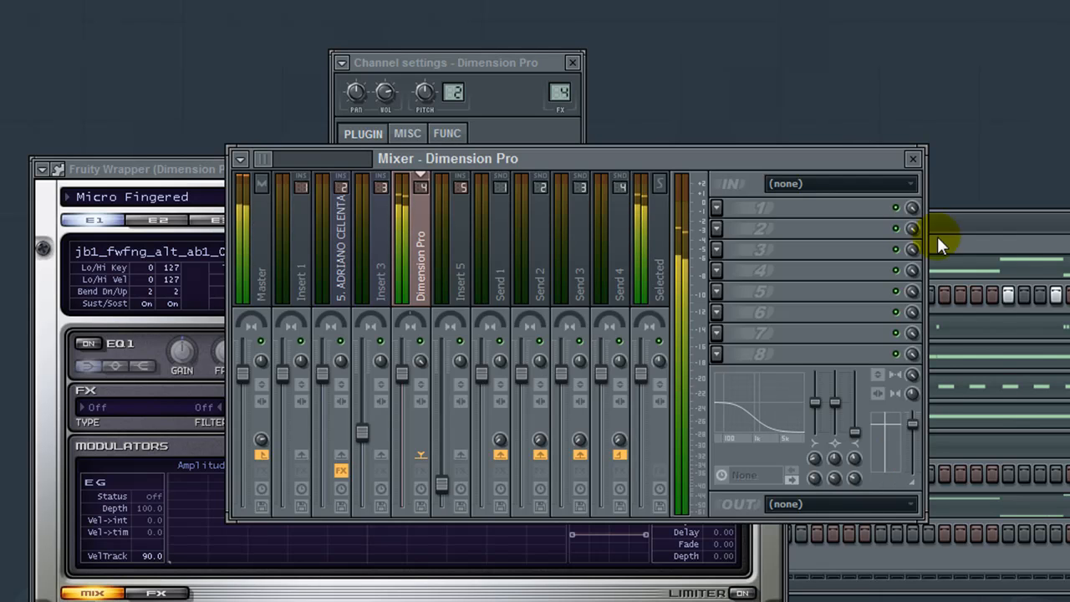
click(913, 159)
click(780, 169)
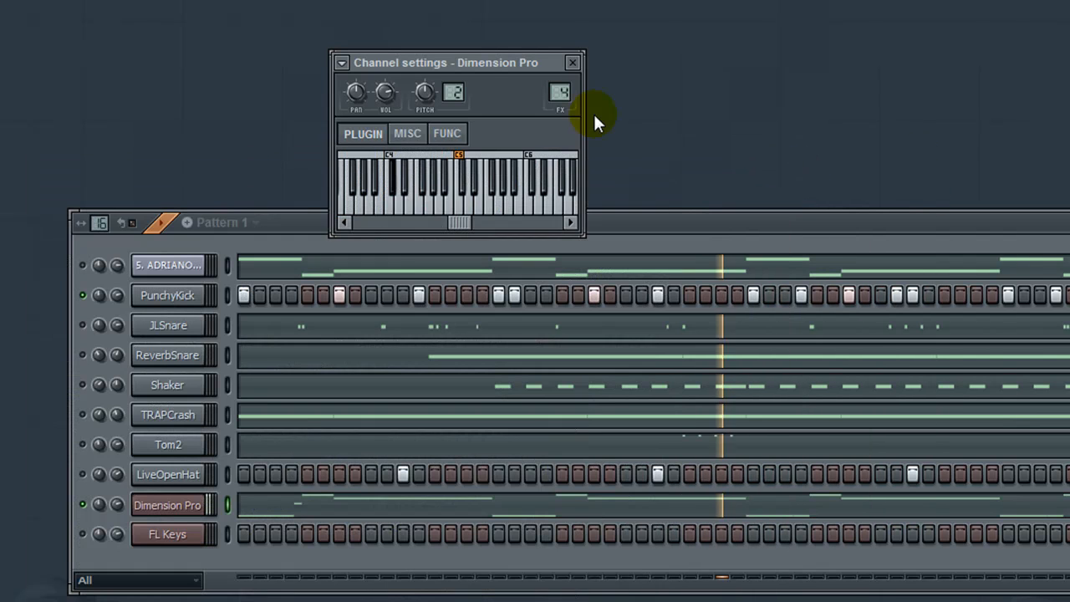
click(572, 63)
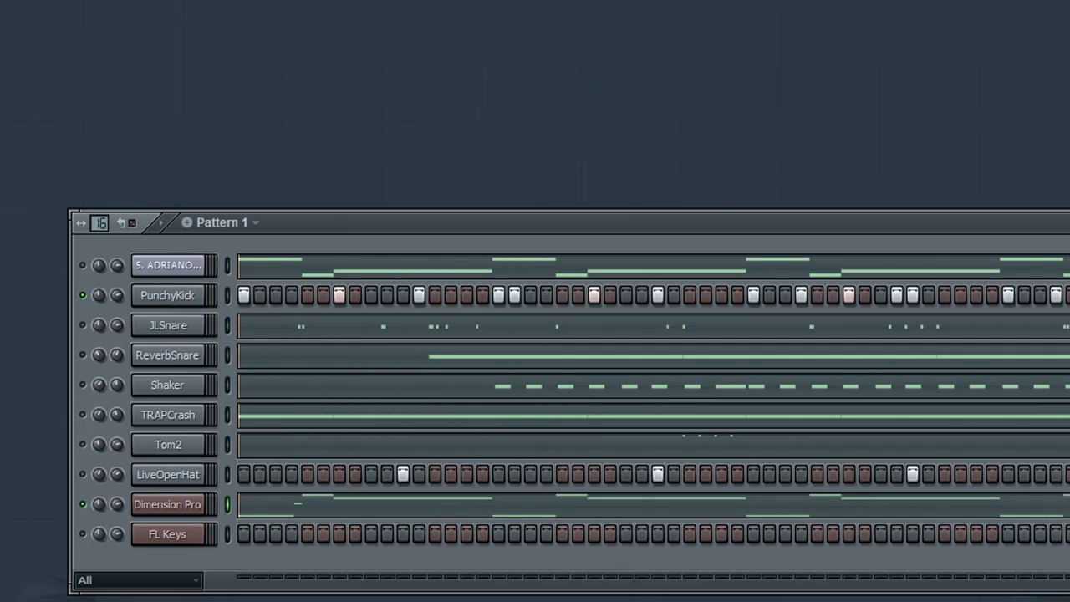
Add Fruity Parametric EQ 2 to the Dimension Pro mixer track and low-pass it with band 7 at about 500 Hz.
key(F9)
click(716, 207)
click(947, 574)
drag(364, 365, 234, 365)
drag(570, 172, 570, 145)
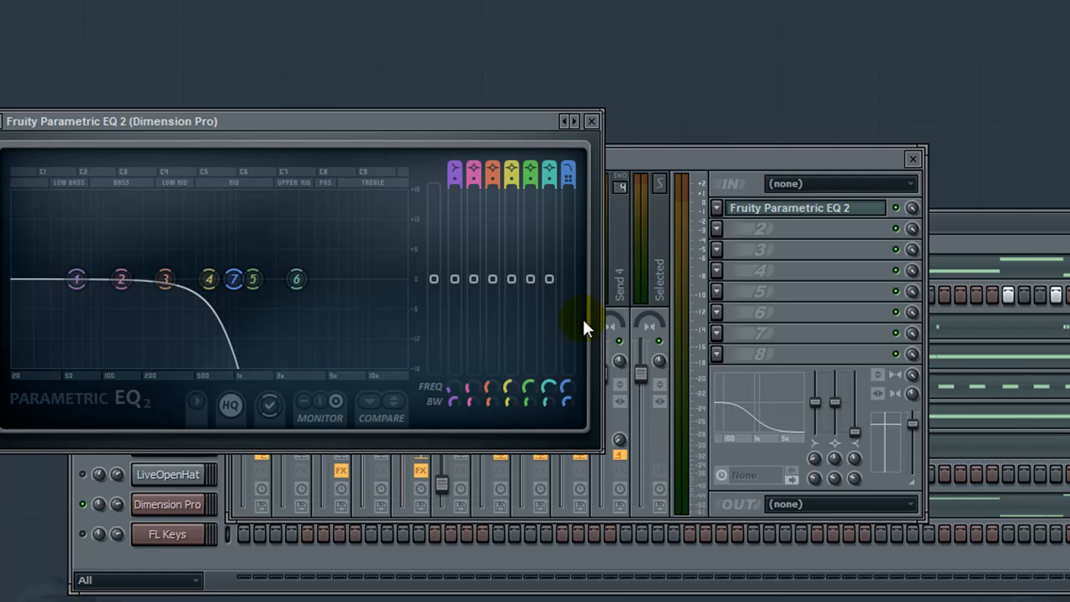
drag(234, 278, 201, 279)
click(591, 121)
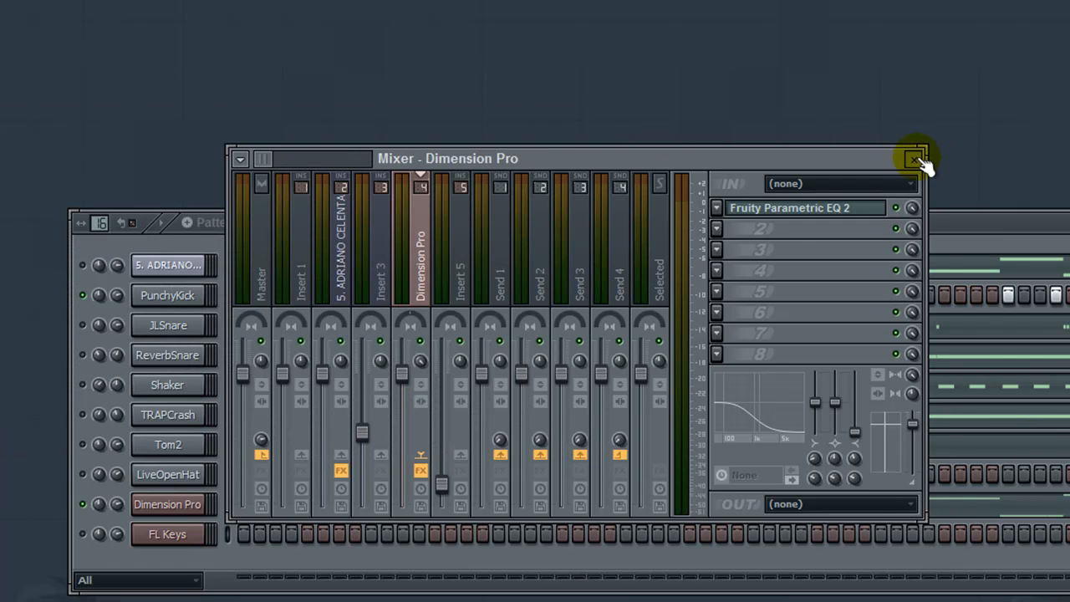
click(915, 158)
Play the pattern with the filtered bass, solo Dimension Pro to check it, and unmute all channels.
key(space)
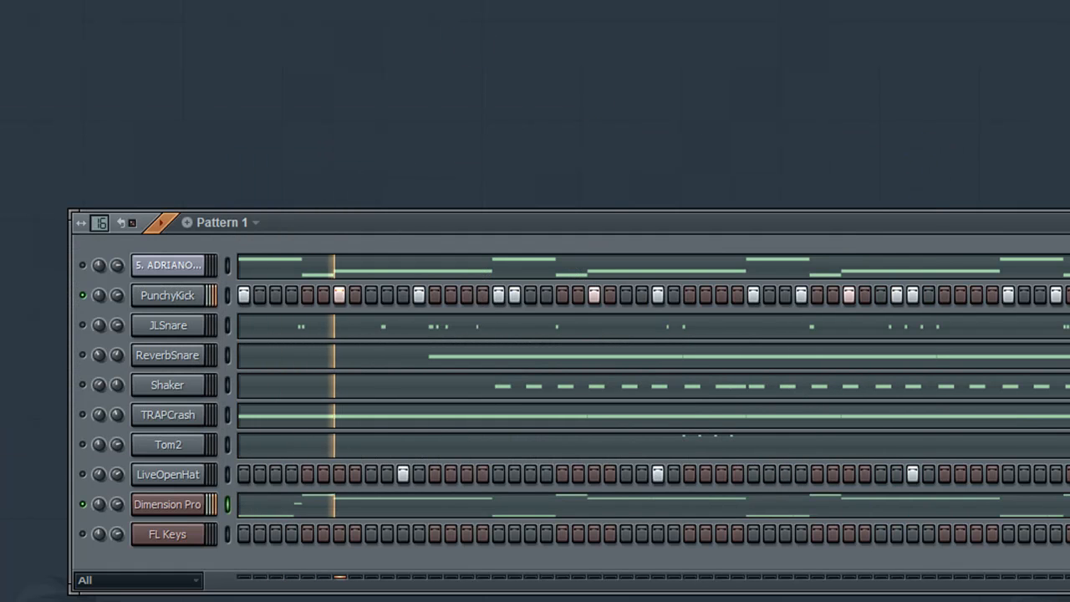
key(F9)
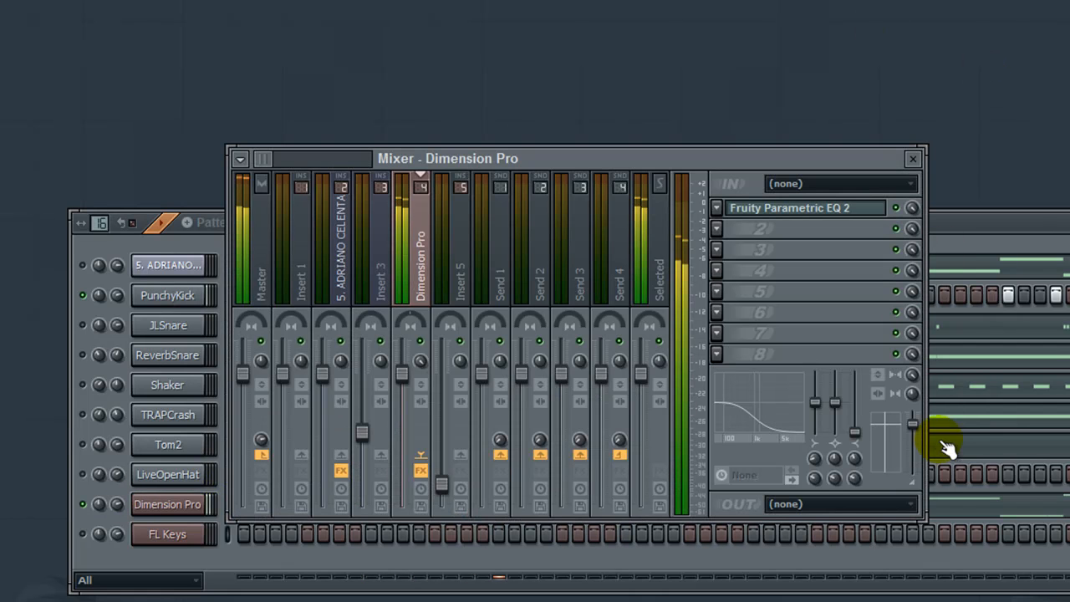
click(912, 159)
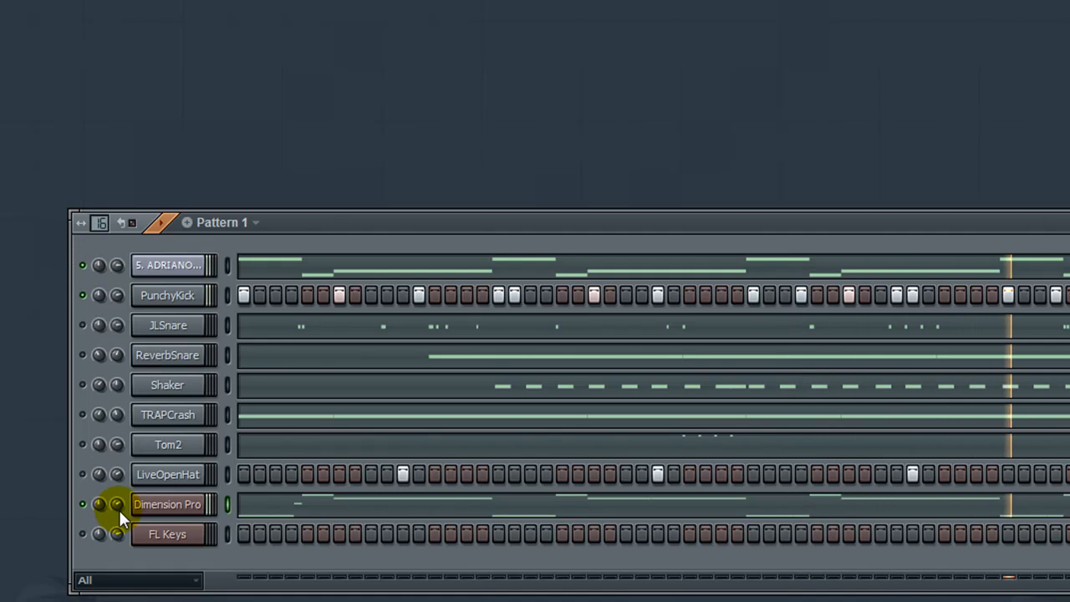
right_click(87, 506)
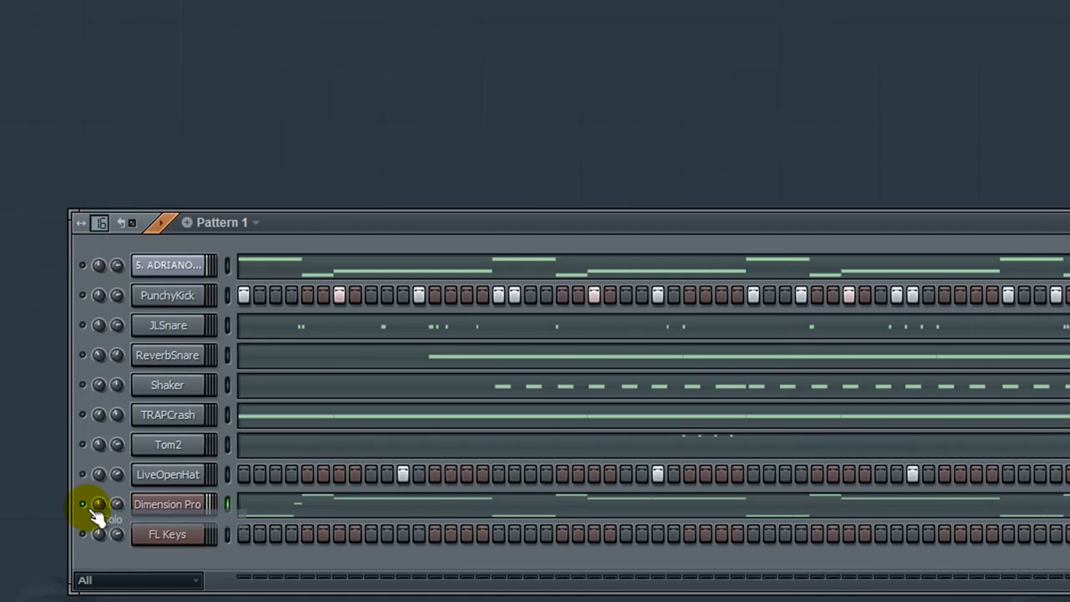
click(99, 517)
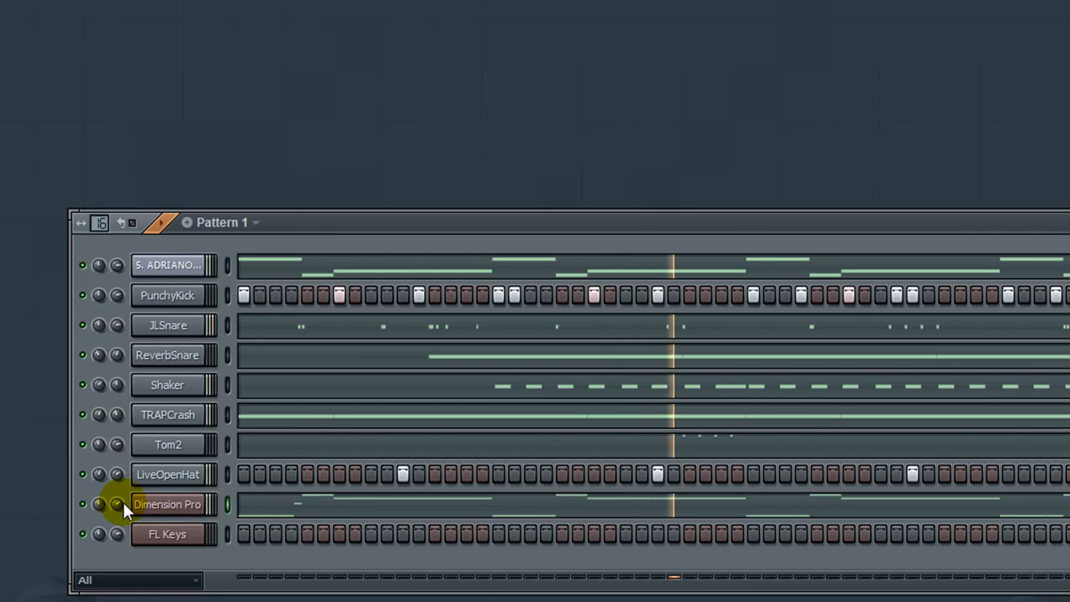
Check the sample channel's settings and lower the low-band frequency of mixer track 3's built-in EQ.
click(167, 264)
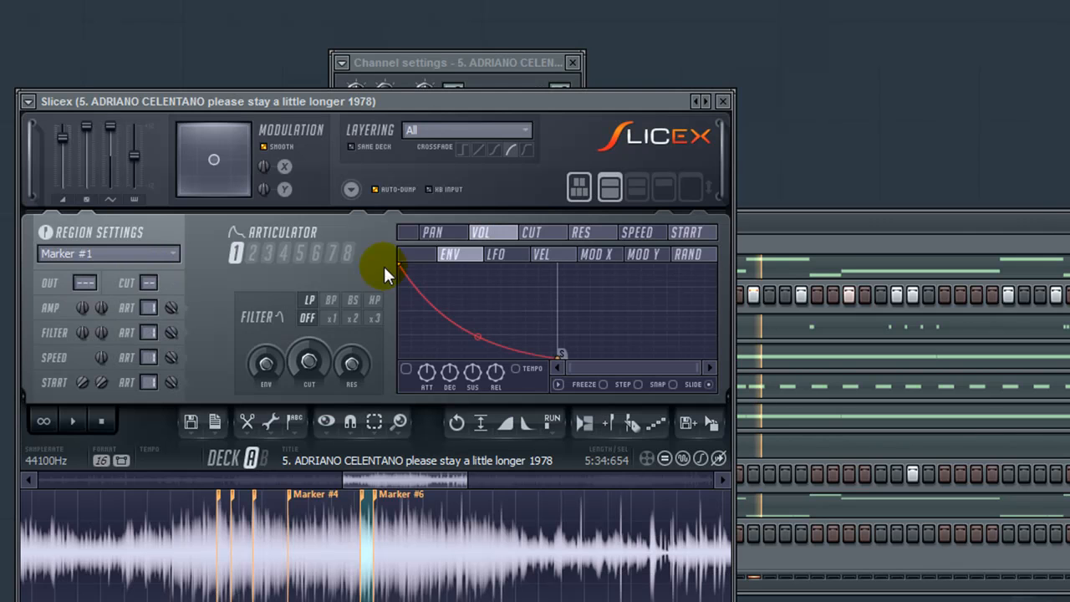
click(736, 102)
click(573, 64)
key(F9)
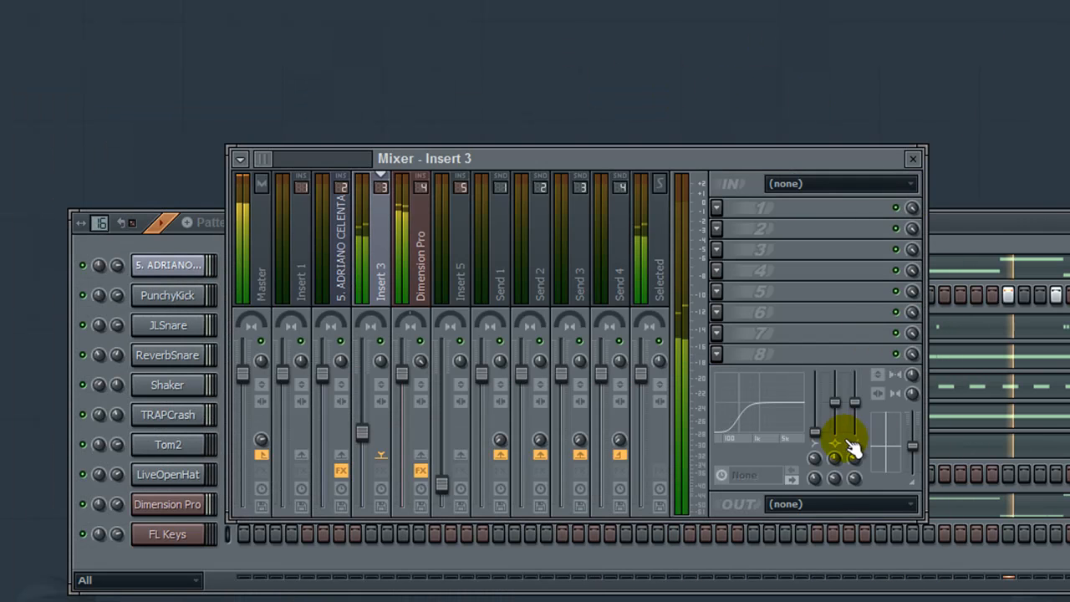
drag(813, 458, 813, 466)
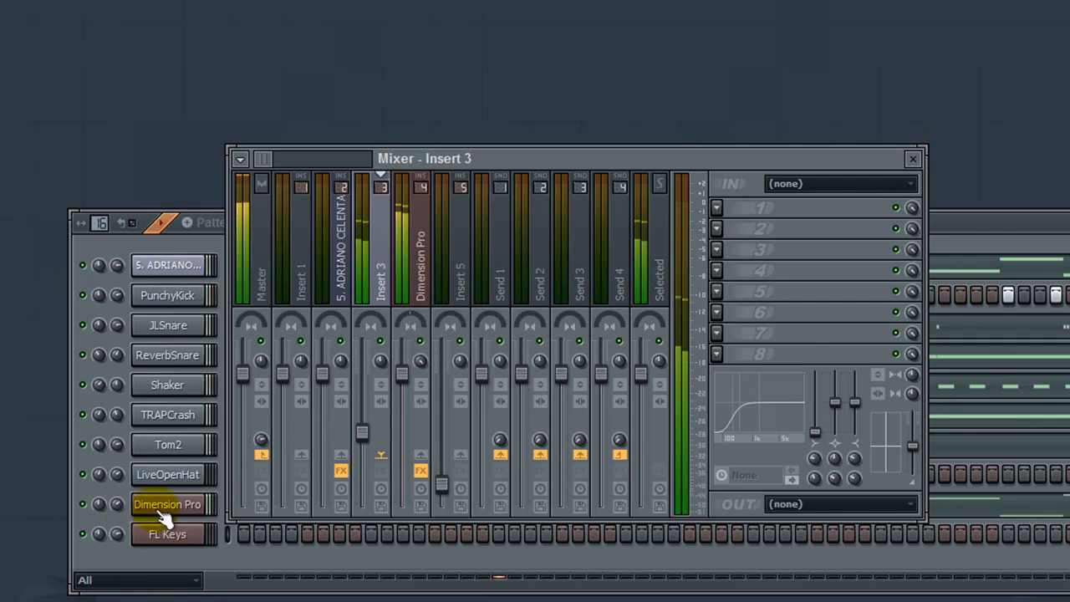
Adjust the Dimension Pro channel's volume in the channel rack while the pattern plays.
click(119, 507)
click(119, 507)
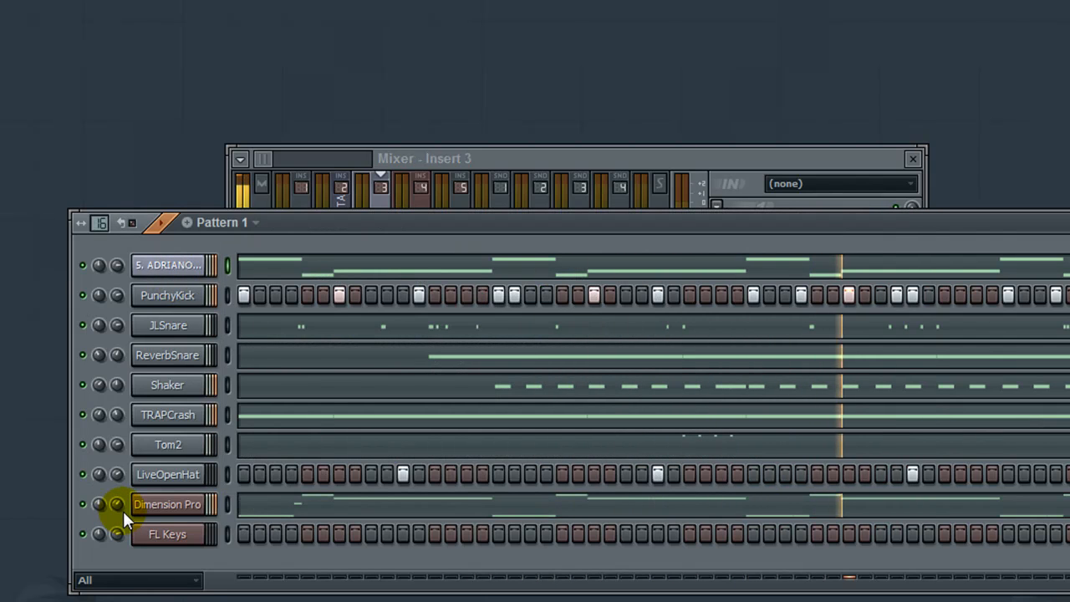
click(123, 510)
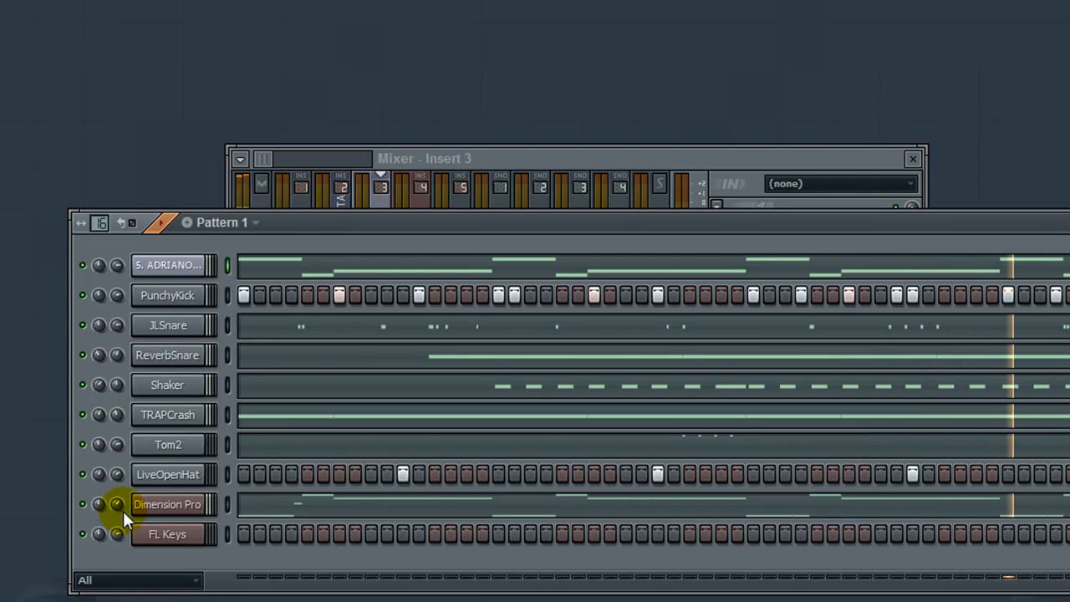
click(123, 511)
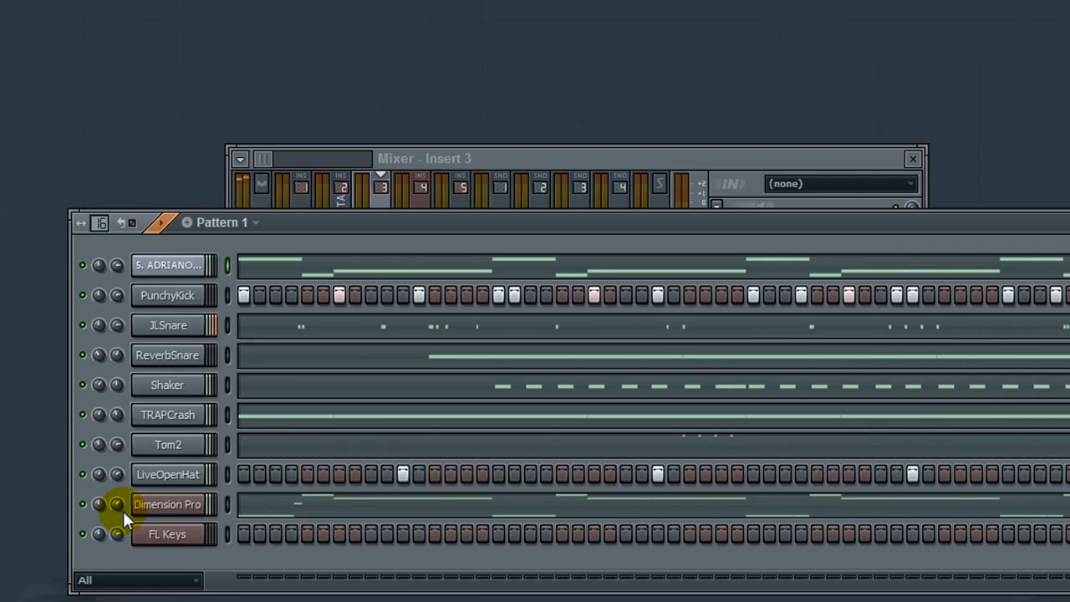
click(123, 511)
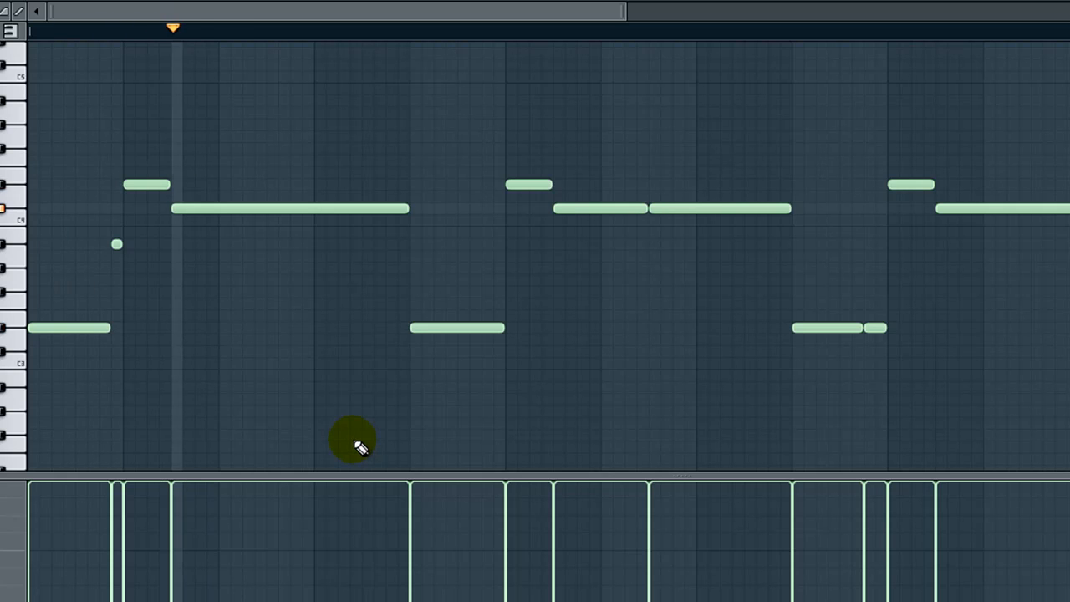
Stop playback and show note names on the piano roll keys to read through the Dimension Pro bass notes.
key(space)
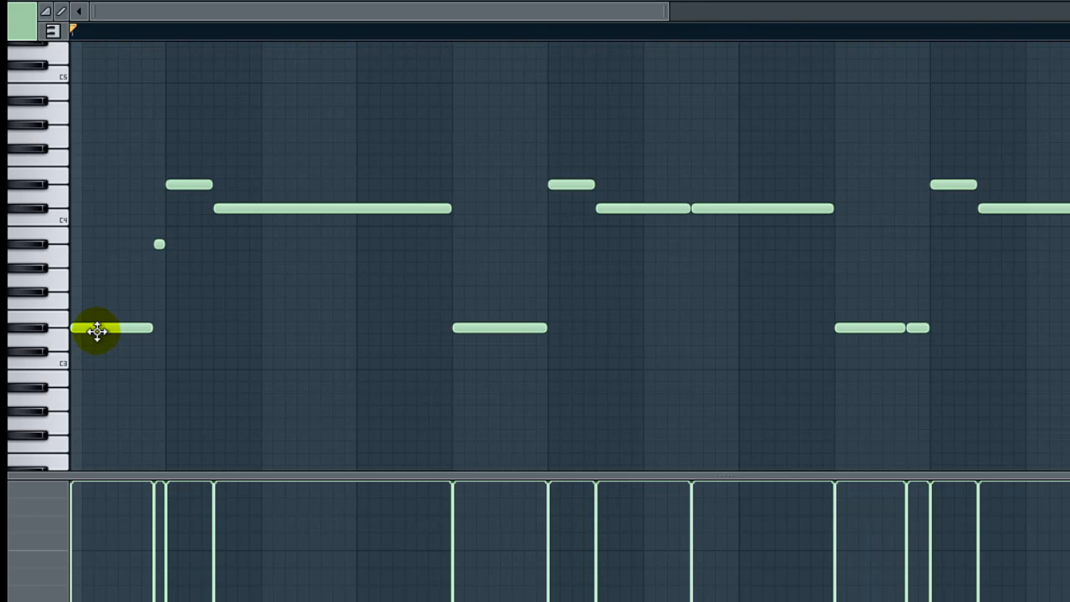
click(52, 32)
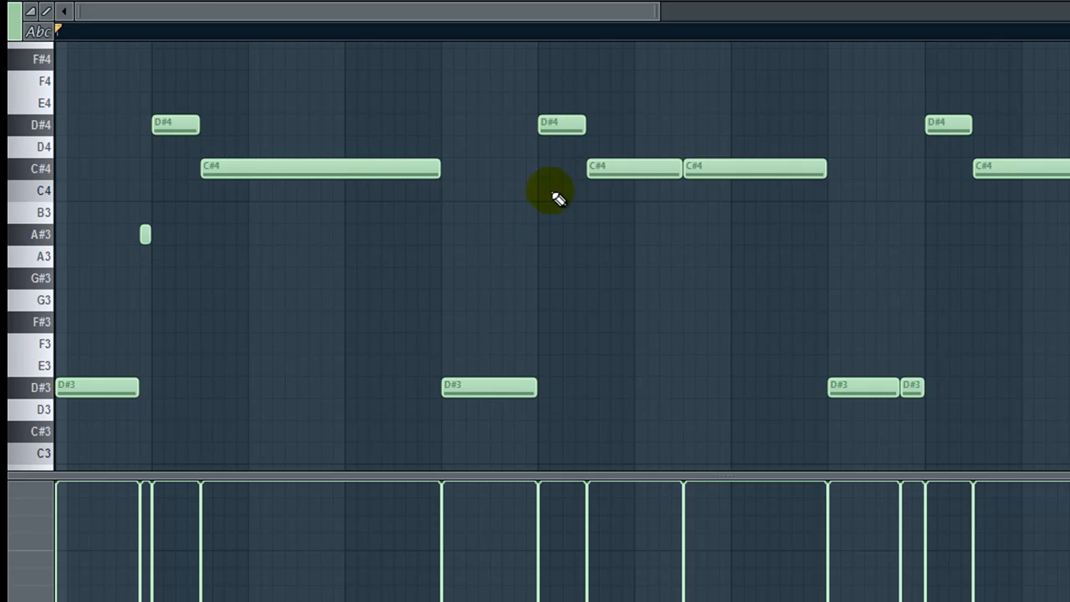
drag(495, 12, 432, 12)
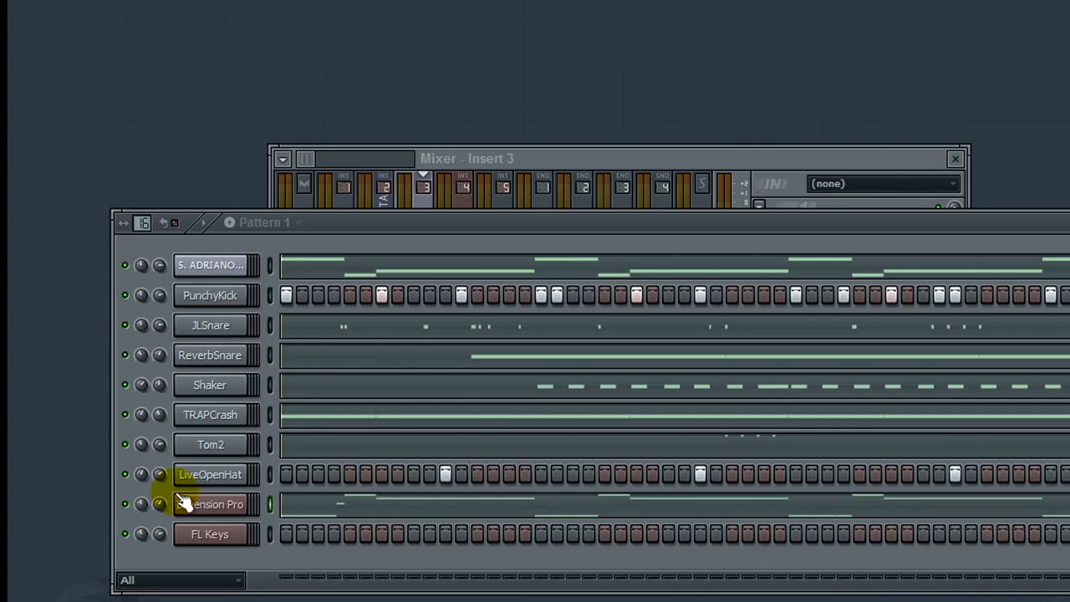
Close the mixer and delete the unused FL Keys channel from the channel rack.
click(955, 159)
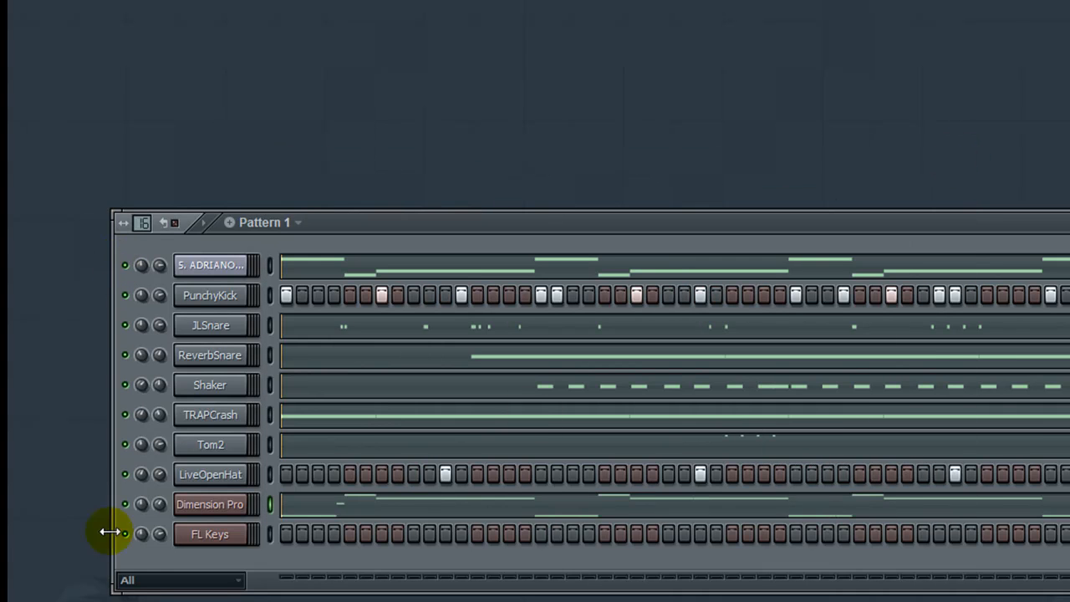
right_click(207, 536)
key(alt+Delete)
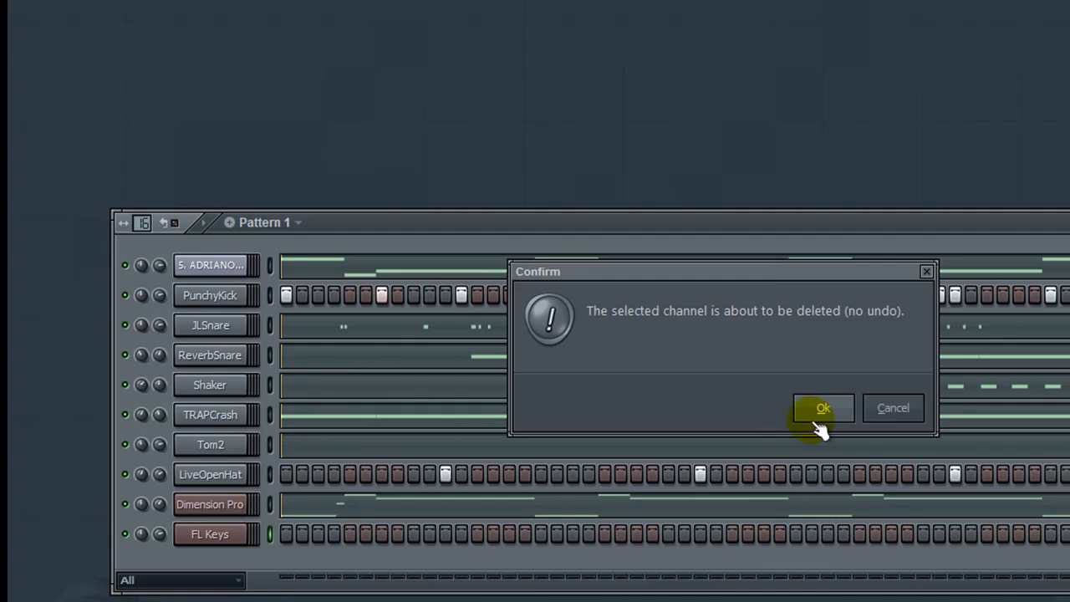
click(827, 416)
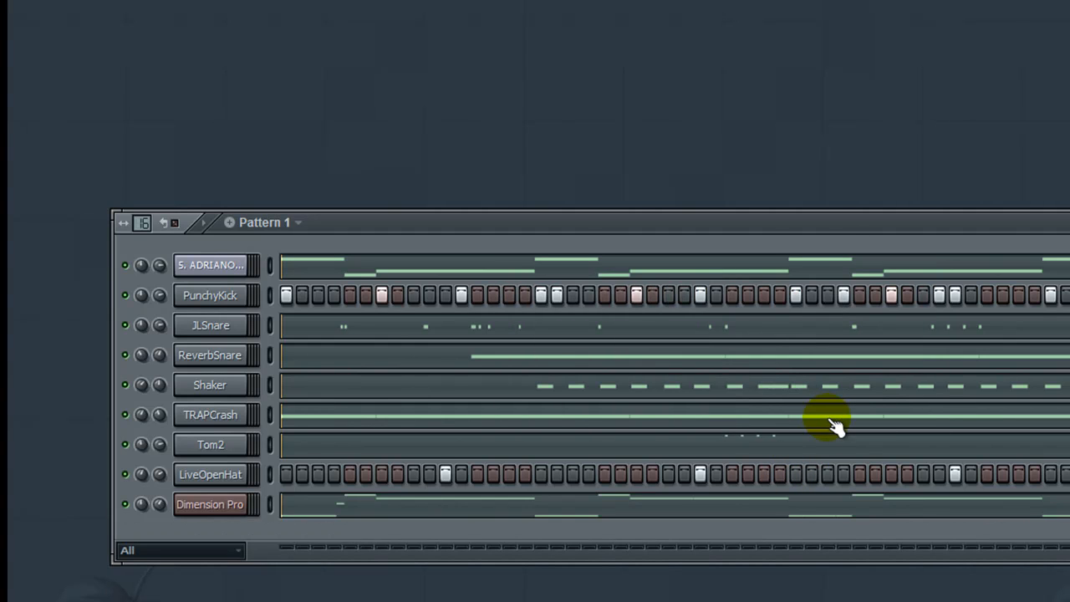